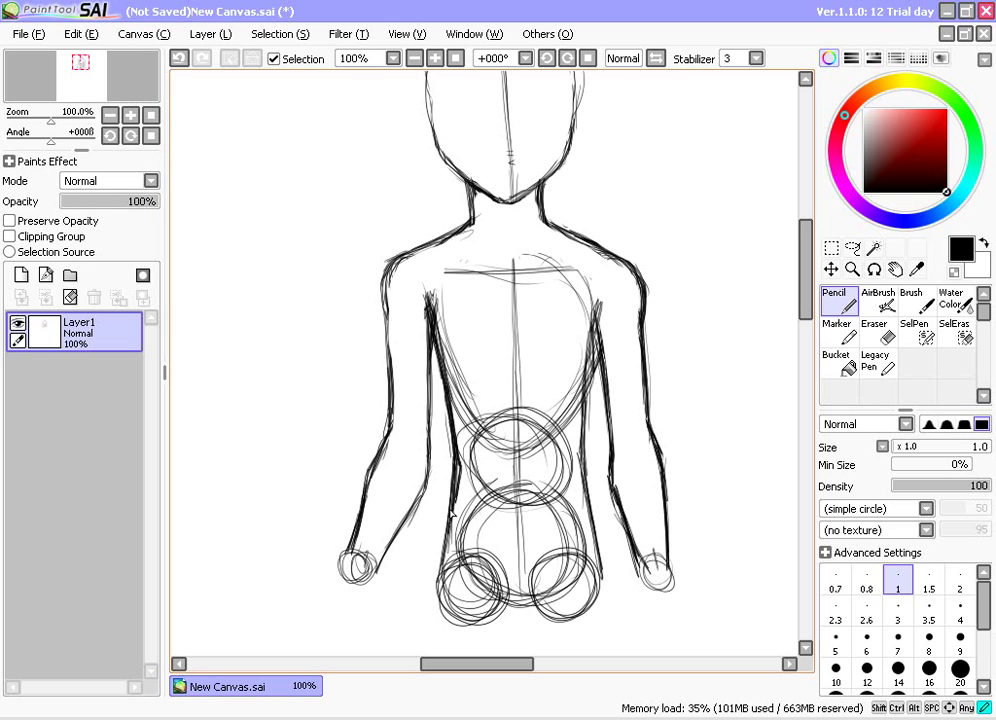
Erase rough strokes along the left waist contour and redraw the line down to the hip with the size 1 Pencil
click(874, 330)
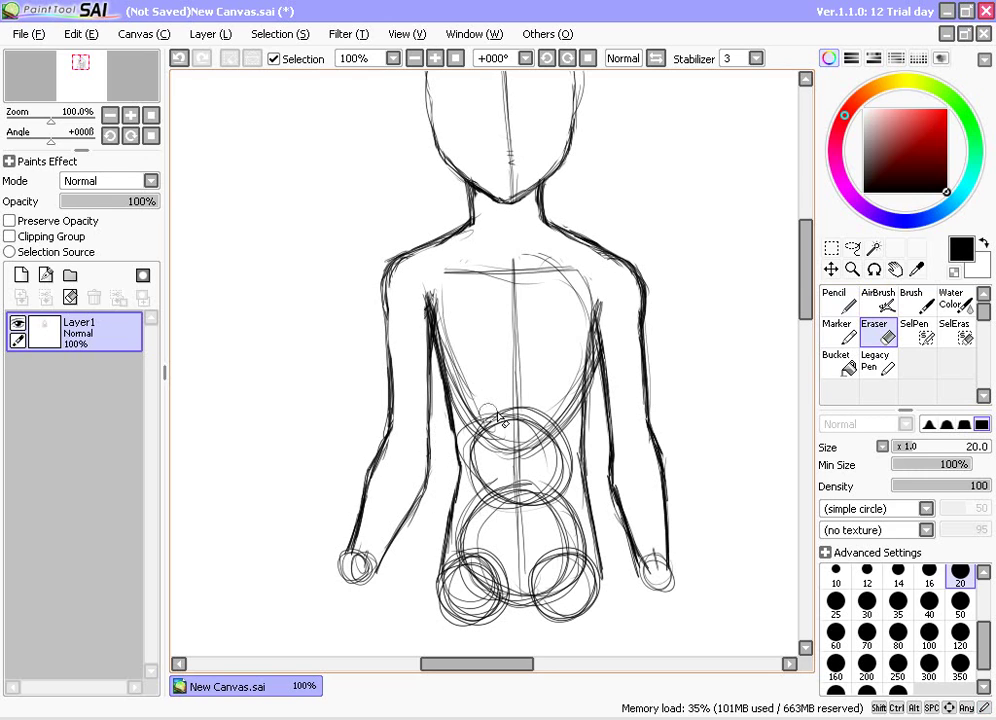
click(836, 300)
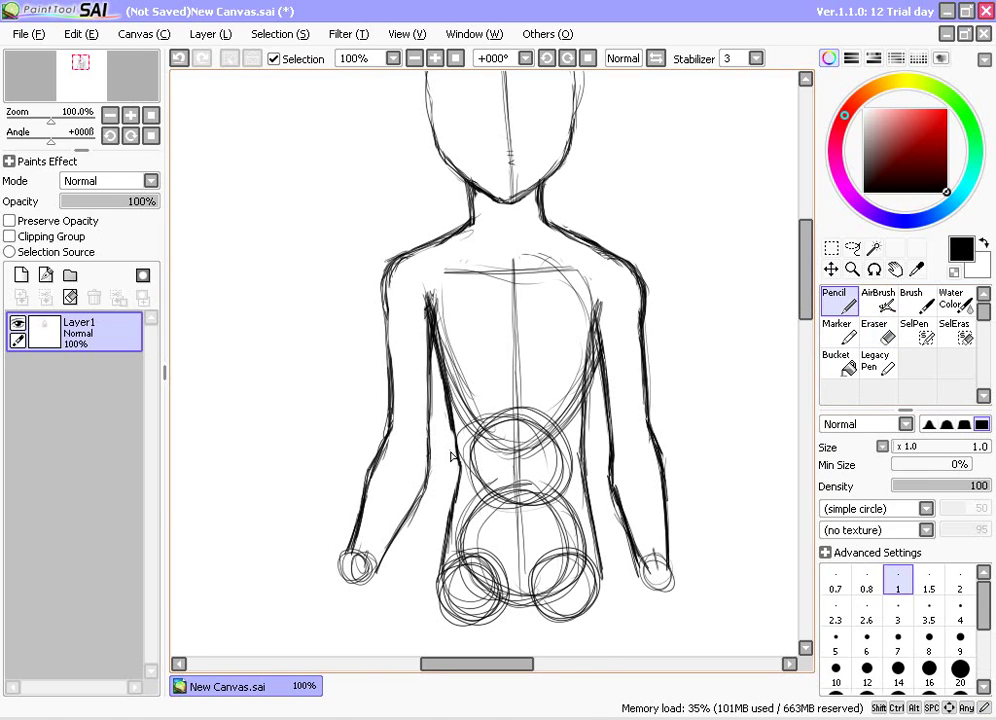
mouse_move(450, 427)
mouse_down()
mouse_move(451, 519)
mouse_move(454, 511)
mouse_move(441, 566)
mouse_up()
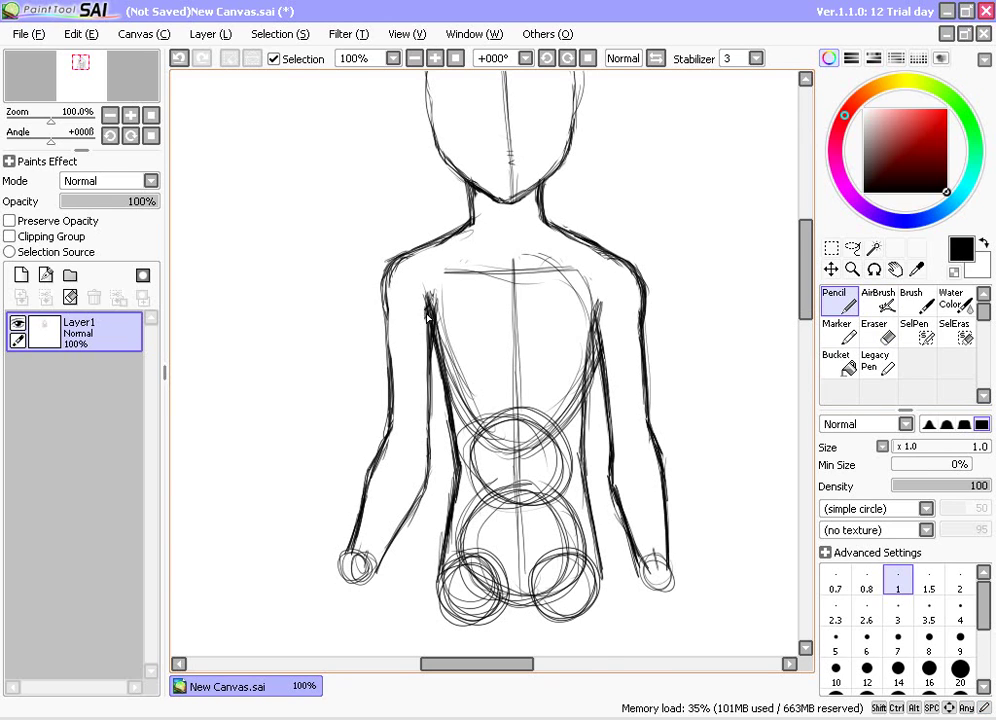
Erase the torso's construction circles, chest guidelines and stray armpit strokes with the size 20 Eraser, keeping the body outline
click(874, 330)
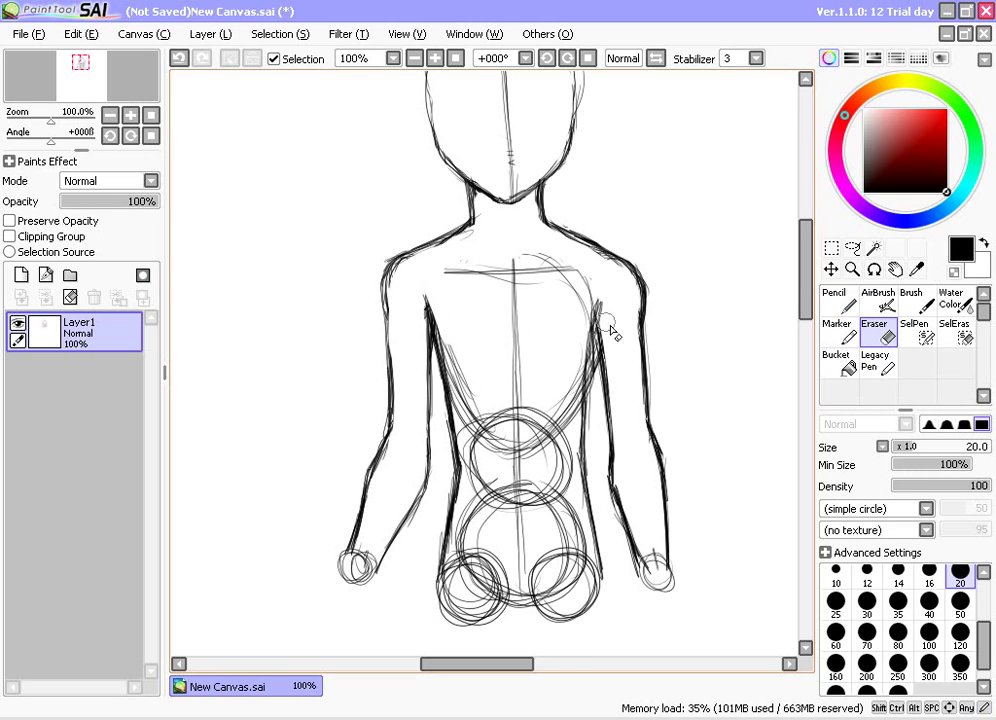
drag(572, 327, 600, 289)
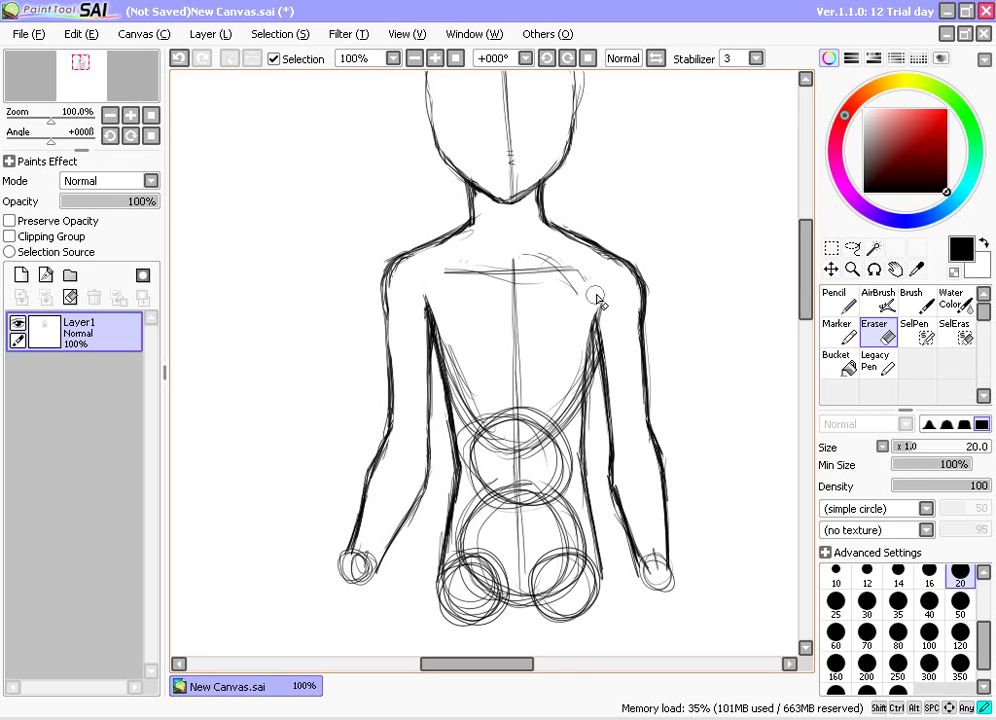
mouse_move(449, 312)
mouse_down()
mouse_move(480, 403)
mouse_move(472, 422)
mouse_up()
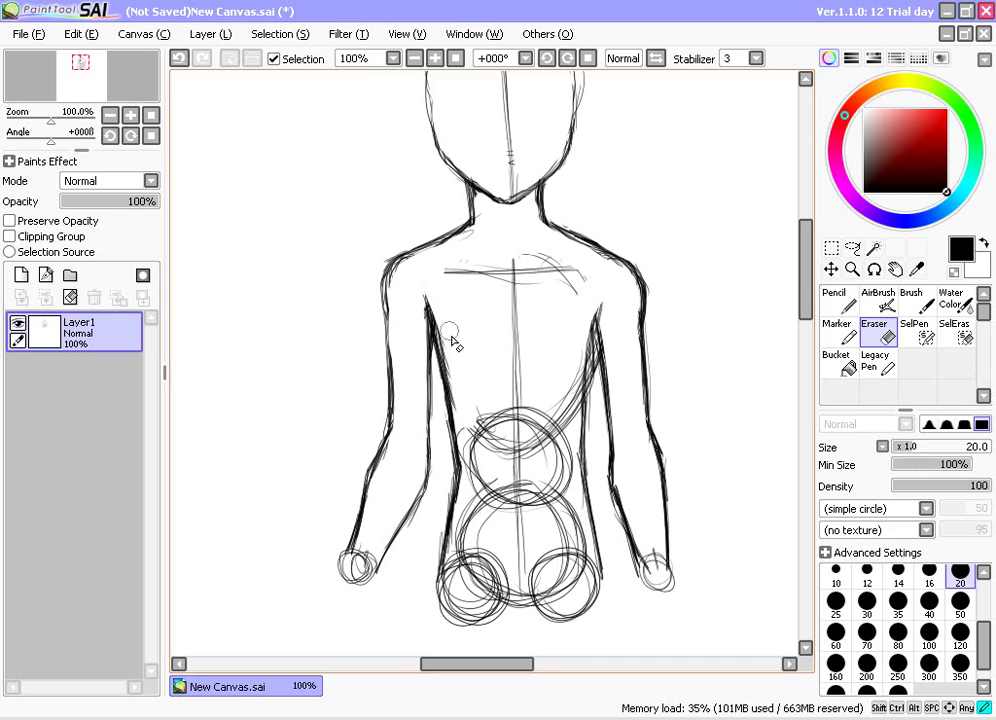
drag(451, 336, 470, 440)
mouse_move(547, 378)
mouse_down()
mouse_move(571, 318)
mouse_move(568, 397)
mouse_move(576, 349)
mouse_up()
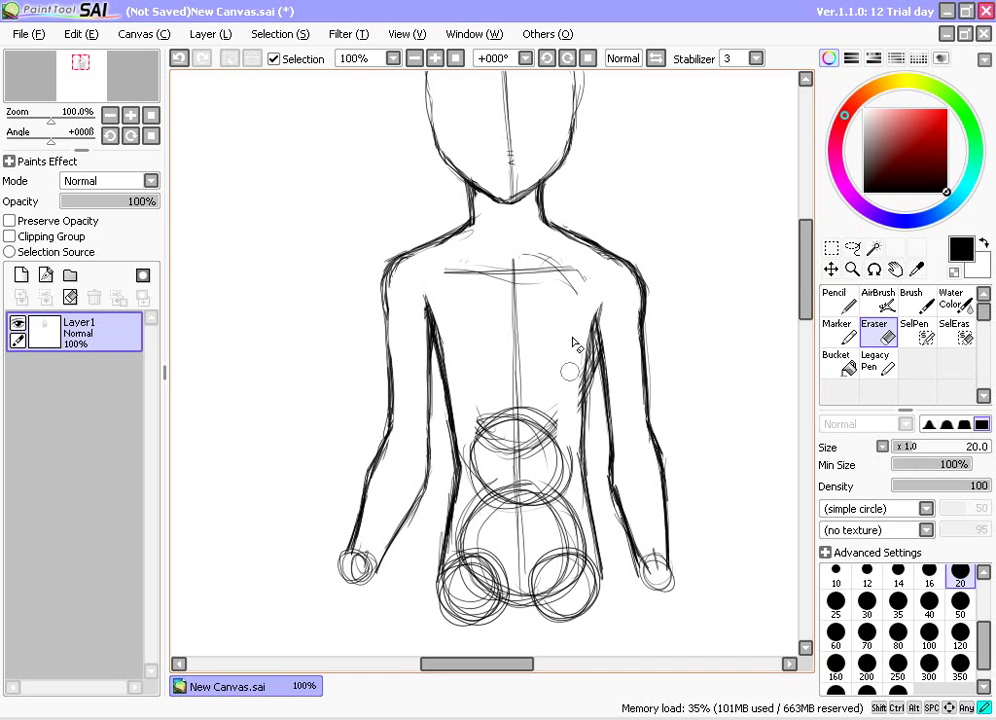
mouse_move(567, 427)
mouse_down()
mouse_move(562, 507)
mouse_move(558, 418)
mouse_move(549, 461)
mouse_move(510, 387)
mouse_move(475, 411)
mouse_move(467, 447)
mouse_up()
mouse_move(471, 507)
mouse_down()
mouse_move(517, 372)
mouse_move(466, 266)
mouse_move(446, 271)
mouse_move(515, 260)
mouse_move(495, 261)
mouse_move(581, 292)
mouse_move(522, 288)
mouse_up()
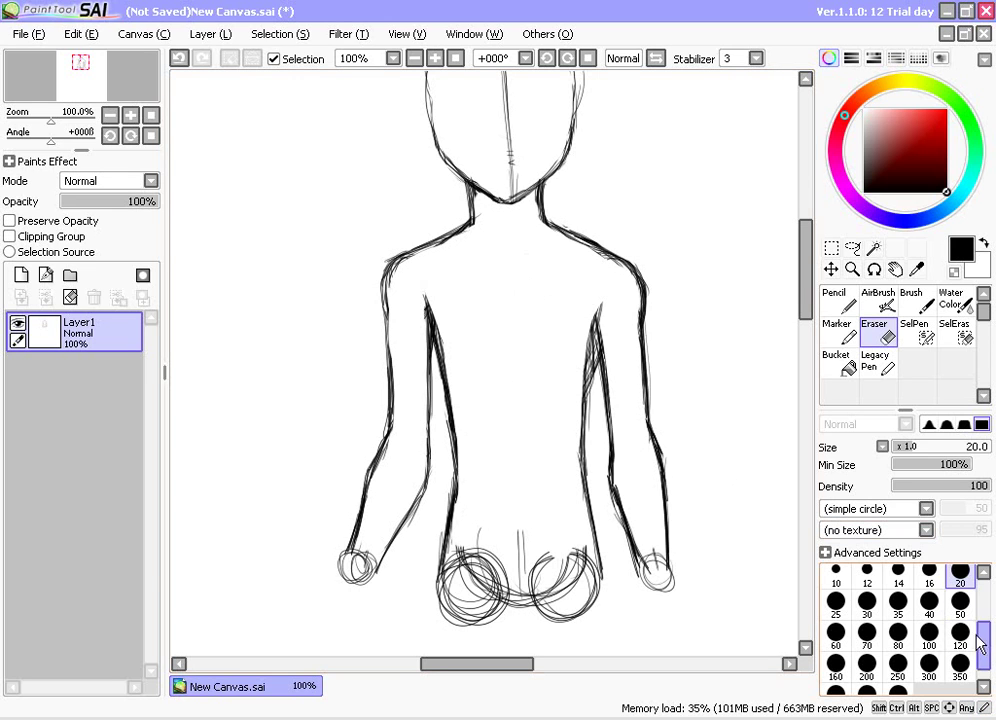
Set the Eraser size to 3 and clean up the stray strokes beside the right armpit and torso edge
scroll(985, 645, up, 1)
scroll(985, 645, up, 1)
click(835, 576)
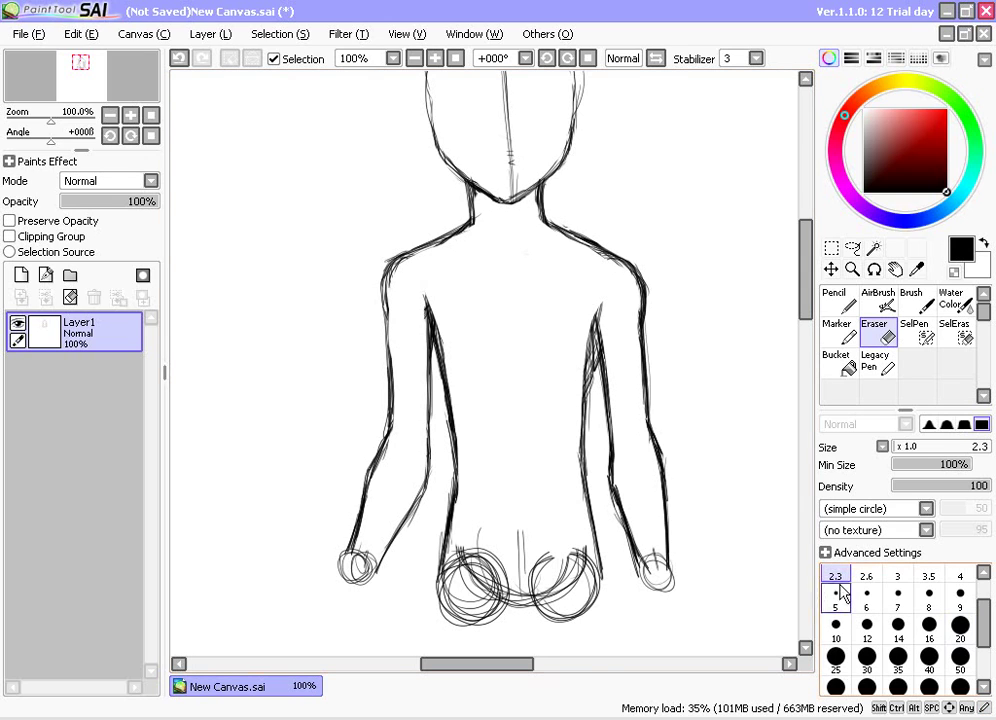
click(897, 576)
mouse_move(596, 371)
mouse_down()
mouse_move(592, 384)
mouse_move(593, 352)
mouse_move(590, 402)
mouse_move(595, 349)
mouse_move(596, 361)
mouse_up()
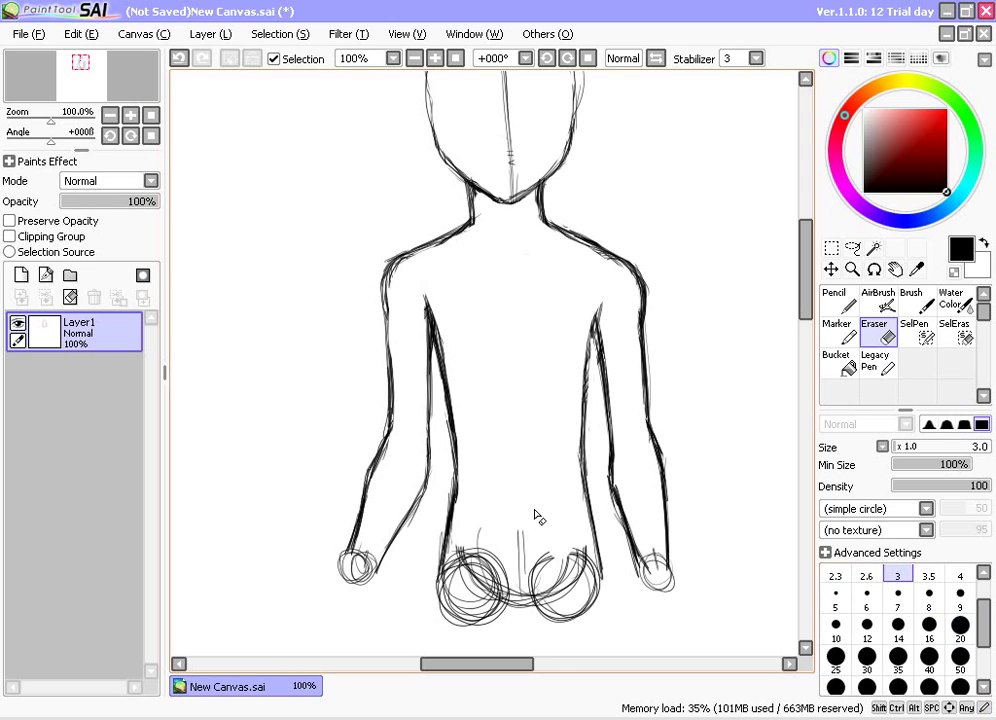
Sketch the right and left collarbones below the neck with the size 1 Pencil
scroll(811, 282, up, 1)
mouse_move(807, 273)
mouse_down()
mouse_move(805, 251)
mouse_move(803, 275)
mouse_up()
click(838, 300)
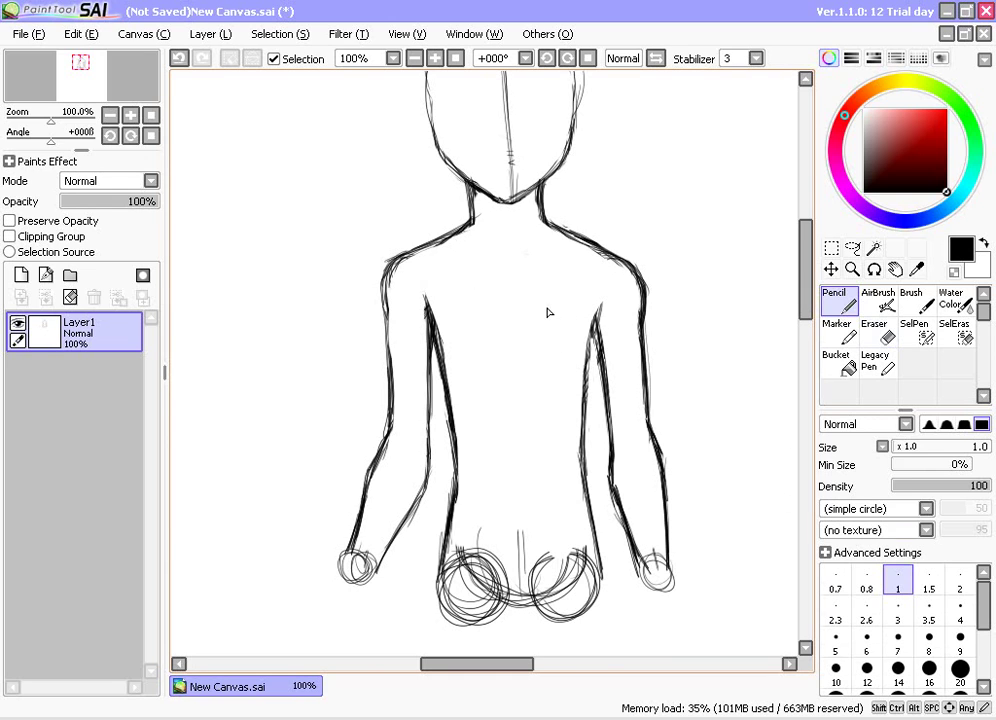
drag(585, 257, 524, 261)
mouse_move(431, 259)
mouse_down()
mouse_move(452, 271)
mouse_move(481, 268)
mouse_up()
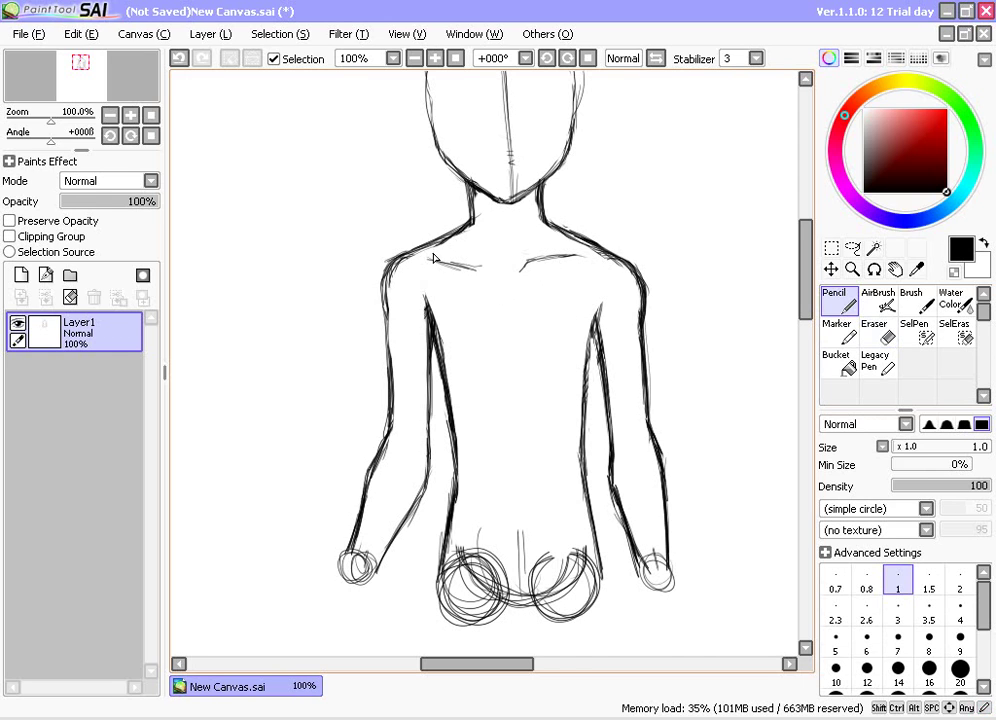
Enlarge the Eraser to size 7 and erase the left collarbone
key(e)
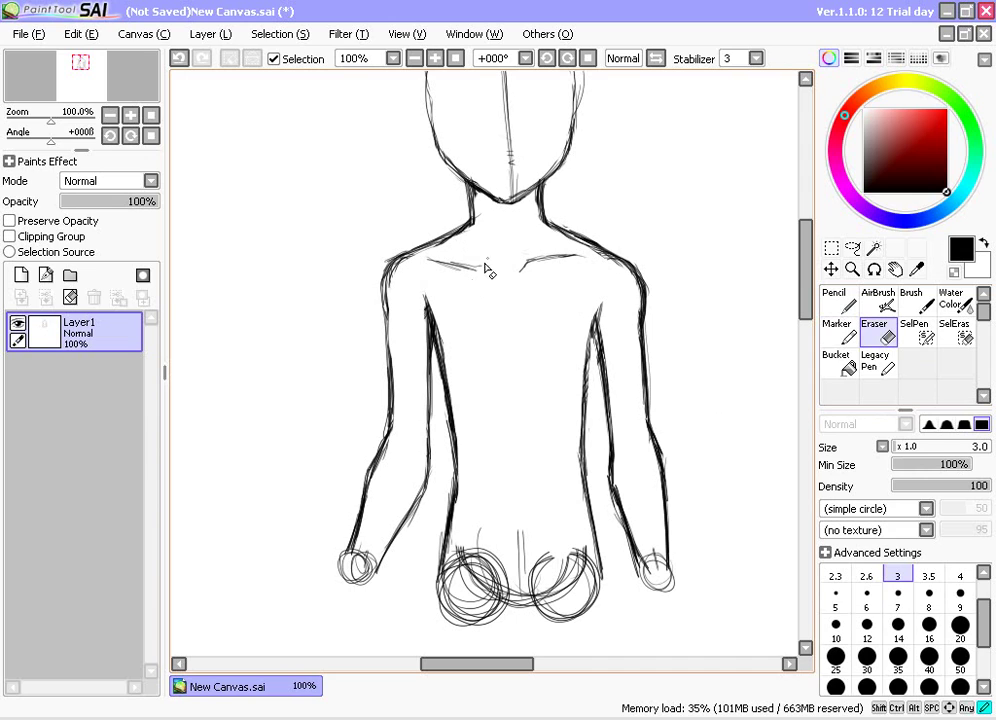
key(bracketright)
key(bracketright)
key(bracketright)
key(bracketright)
key(bracketright)
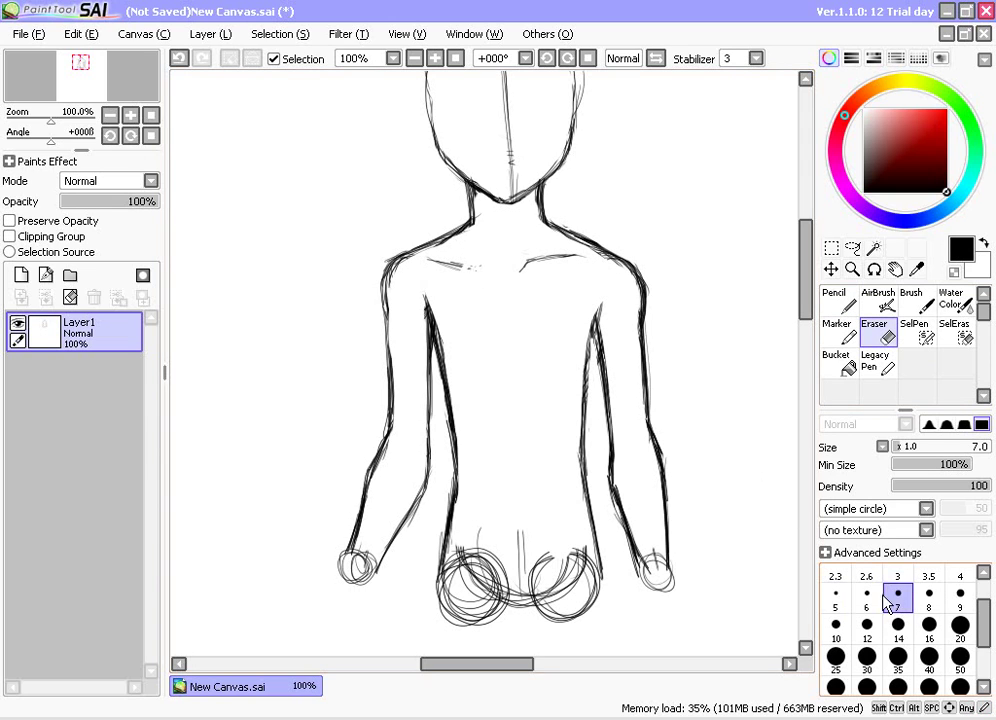
mouse_move(482, 276)
mouse_down()
mouse_move(467, 276)
mouse_move(462, 261)
mouse_move(445, 265)
mouse_up()
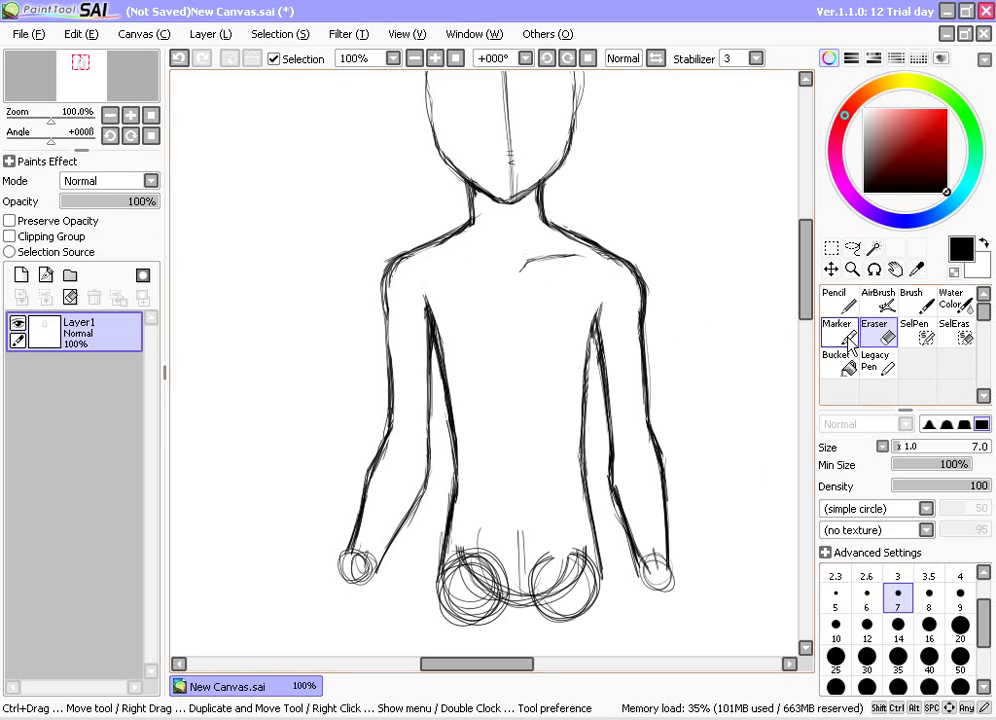
Redraw the left collarbone and darken the right one with the Pencil, including a short neck line above the left collarbone
click(838, 300)
drag(428, 256, 486, 263)
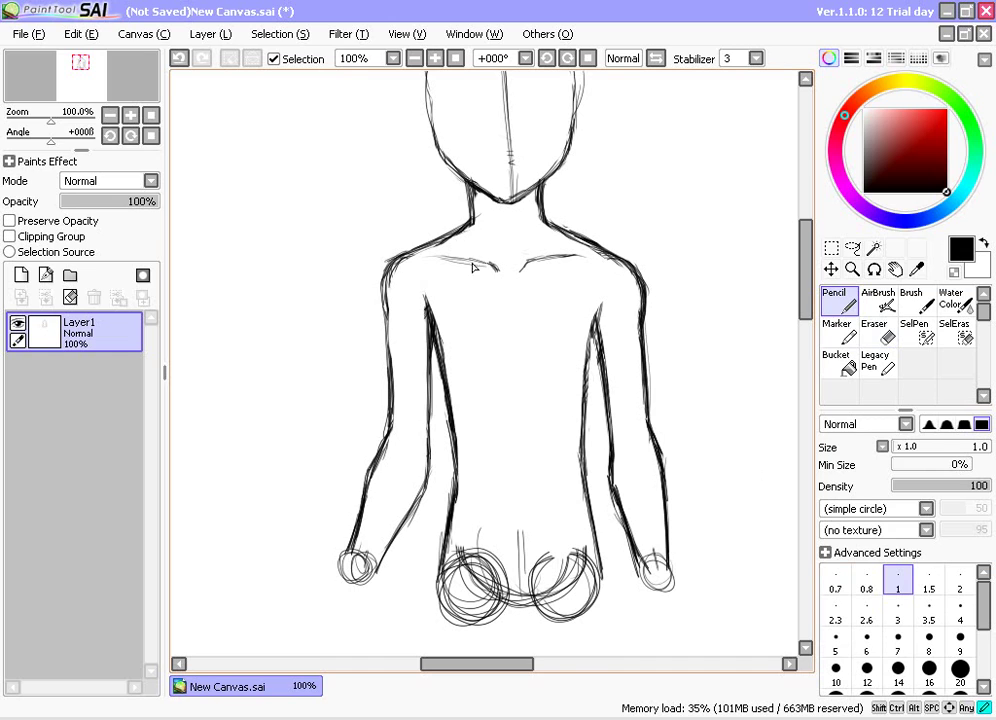
mouse_move(472, 263)
mouse_down()
mouse_move(489, 265)
mouse_move(452, 257)
mouse_up()
drag(527, 265, 567, 254)
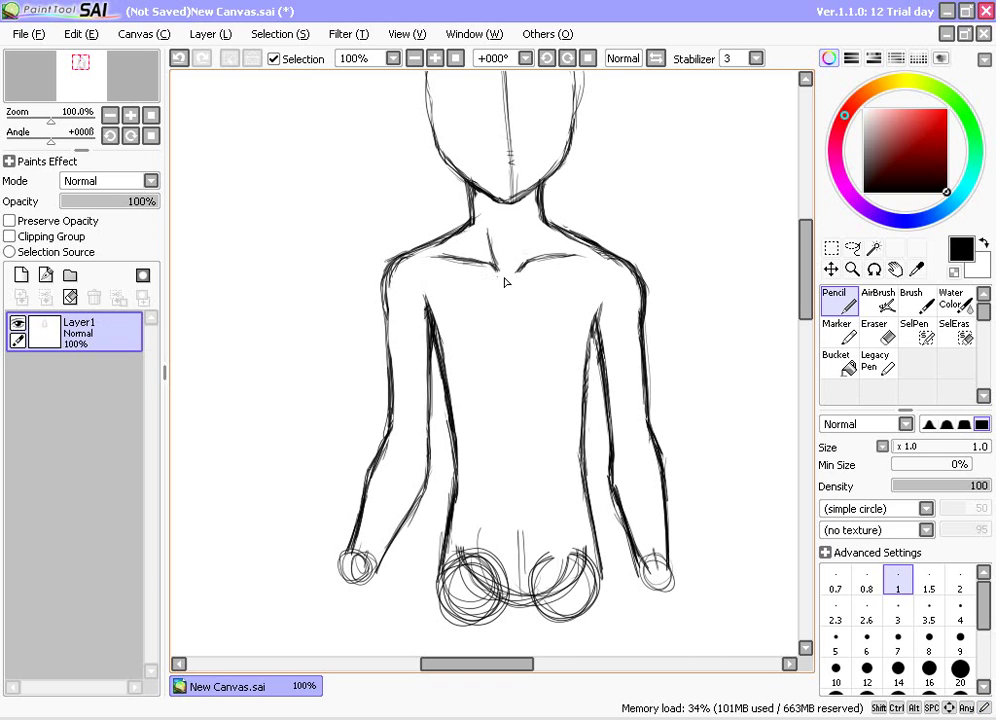
Set the Eraser size to 3 and remove the stray strokes around the neck base and collarbones
click(837, 330)
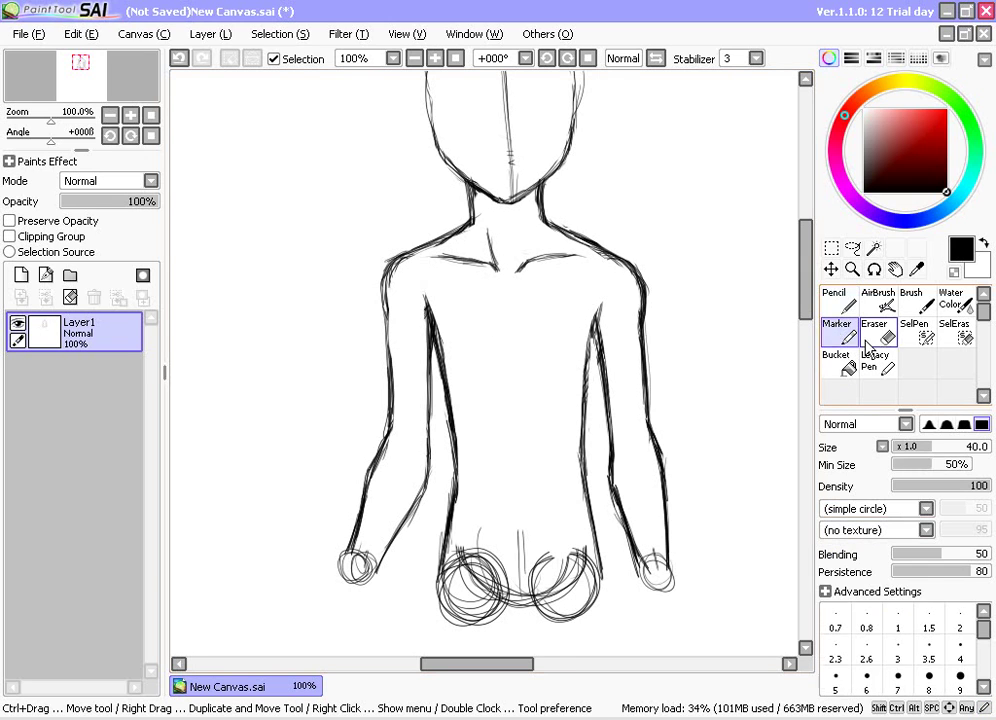
click(874, 330)
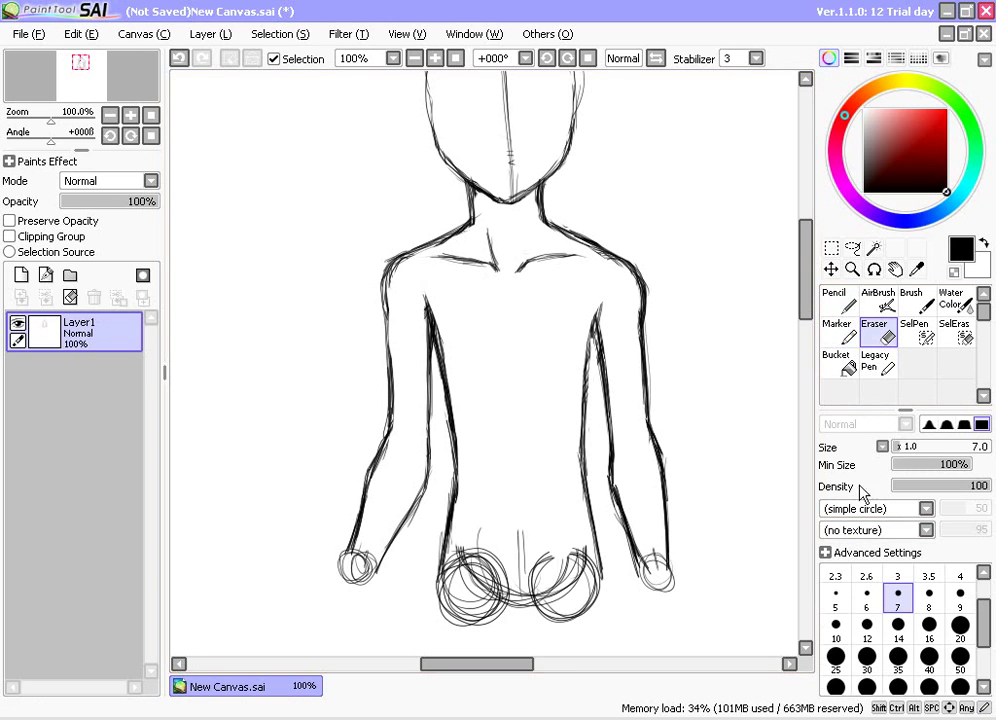
click(897, 577)
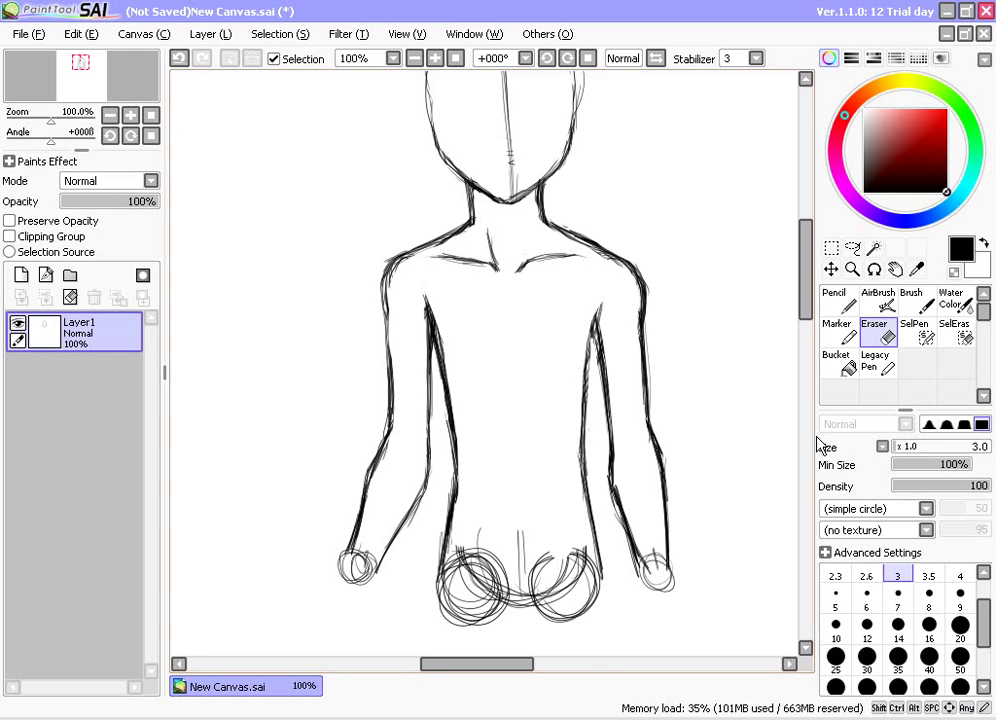
Draw short chest muscle edges below both armpits, curving slightly inward from the torso sides, with the size 1 Pencil
click(838, 299)
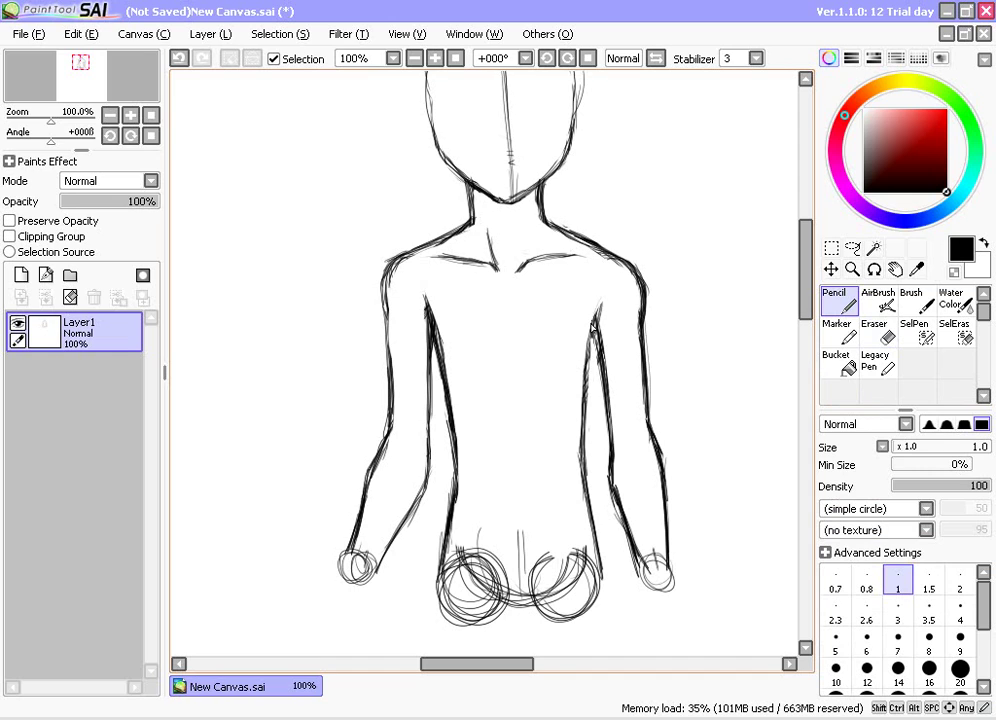
mouse_move(592, 326)
mouse_down()
mouse_move(579, 383)
mouse_move(590, 357)
mouse_up()
drag(425, 304, 434, 326)
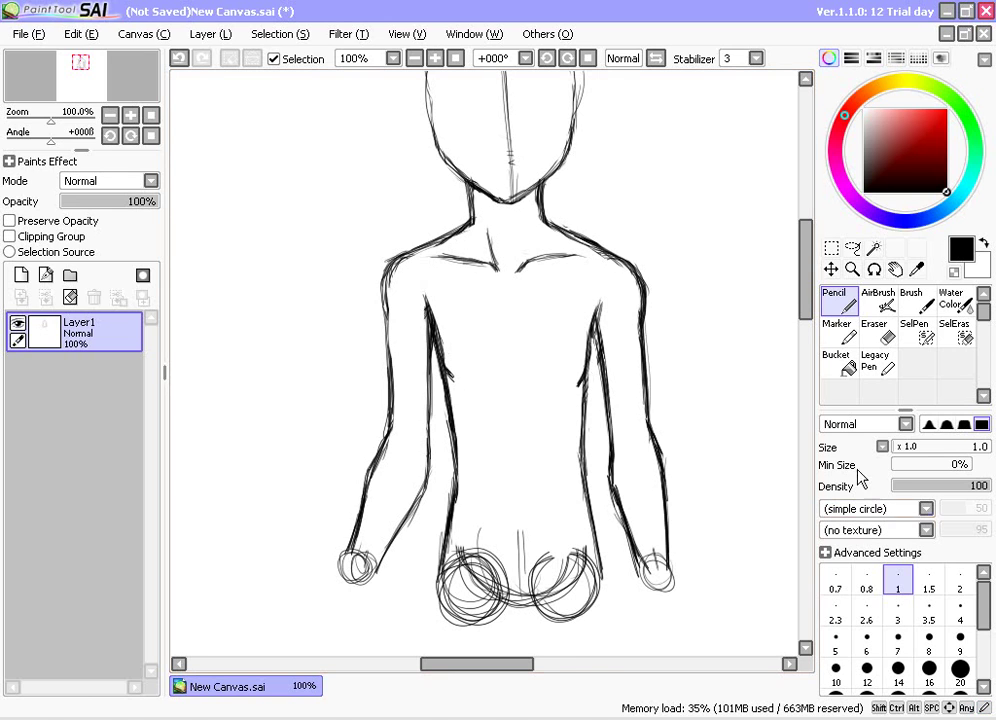
Set the Eraser size to 3.5 and trim the pointed line ends at both armpits
click(876, 334)
click(928, 576)
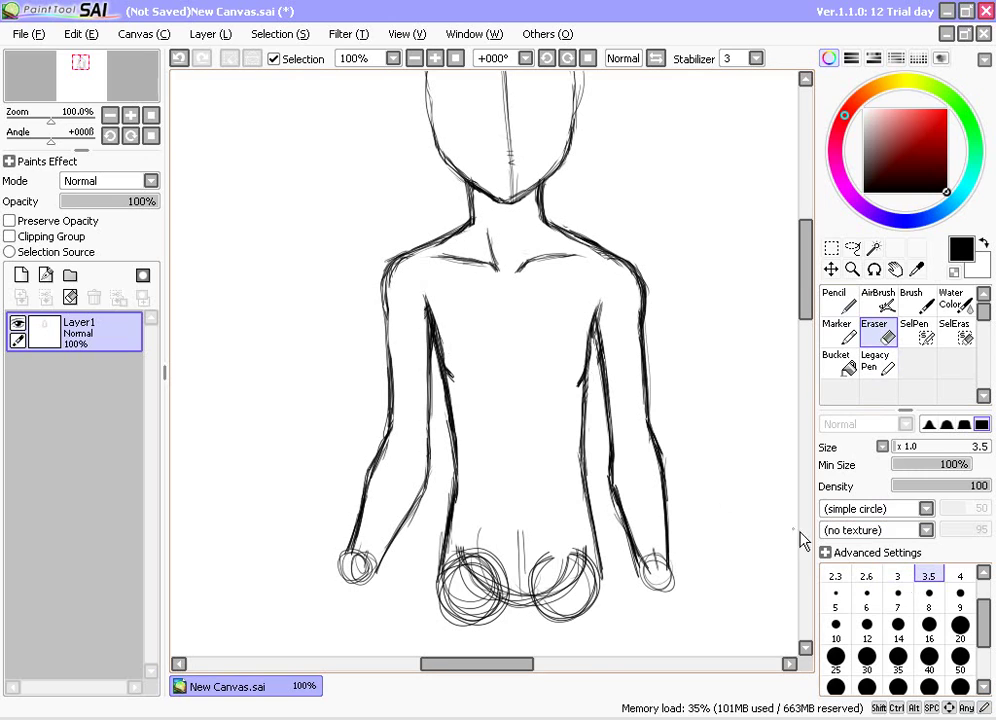
drag(434, 295, 446, 359)
mouse_move(596, 300)
mouse_down()
mouse_move(575, 340)
mouse_move(601, 307)
mouse_up()
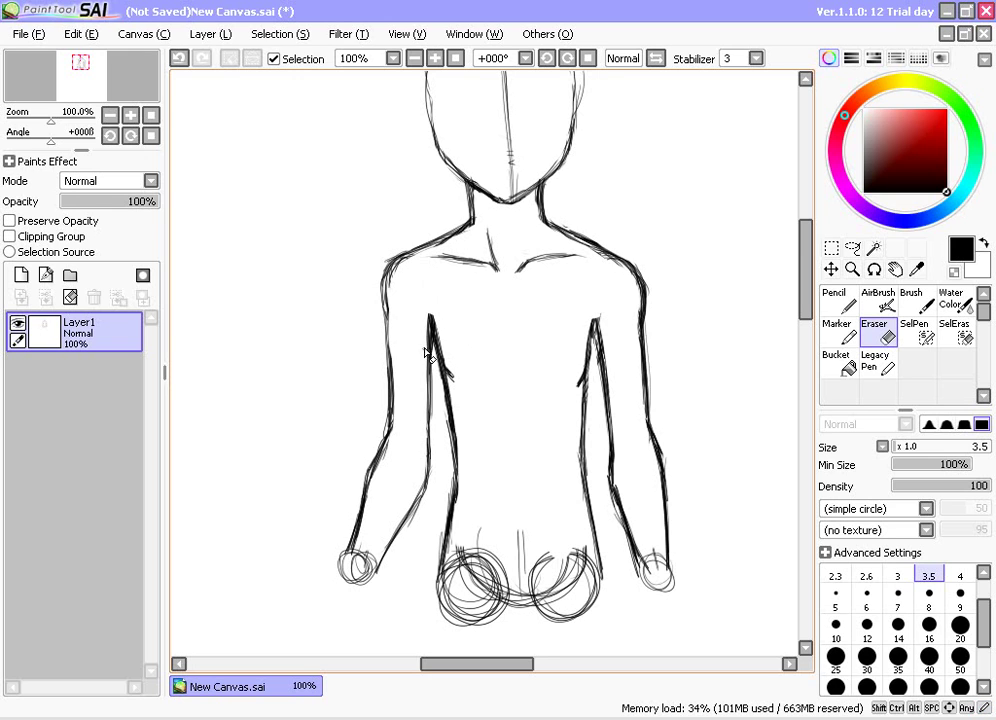
Draw a small broken arc at the lower centre of the chest with the size 1 Pencil
click(851, 330)
click(841, 304)
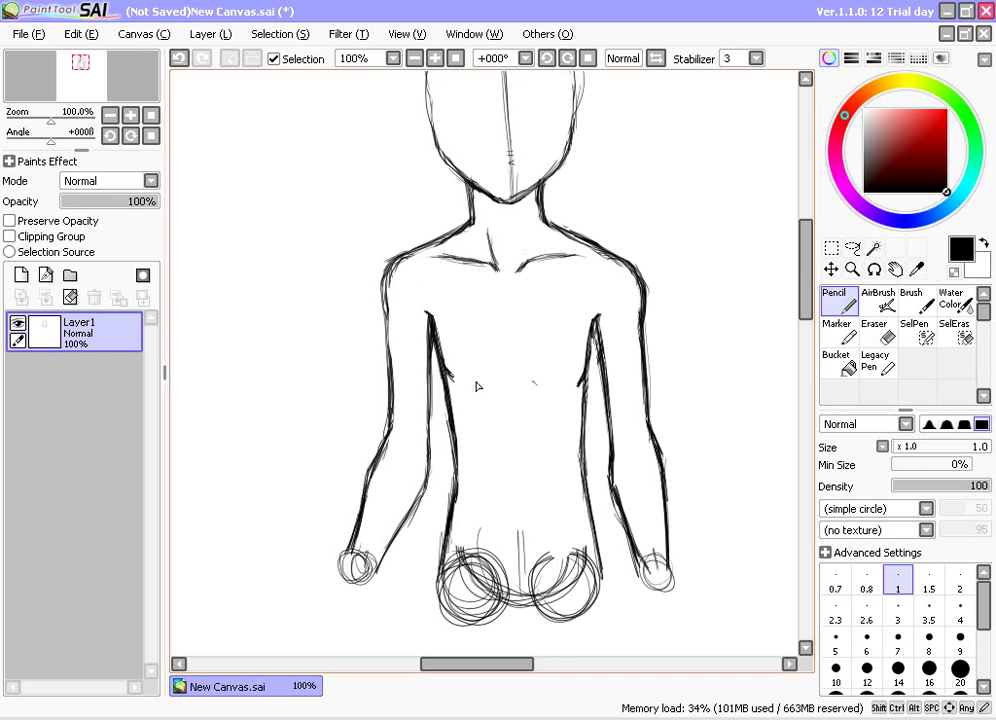
drag(536, 385, 499, 383)
drag(506, 377, 493, 383)
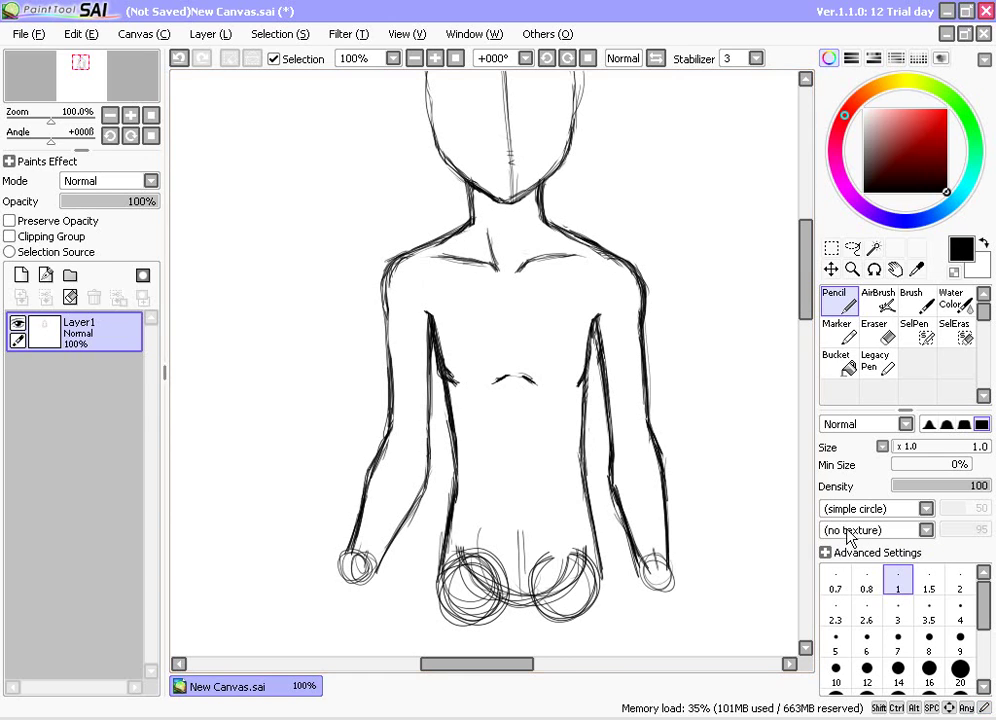
Clean up the left chest edge with the size 3.5 Eraser and reinforce the right chest edge with the Pencil
click(876, 362)
drag(448, 350, 454, 368)
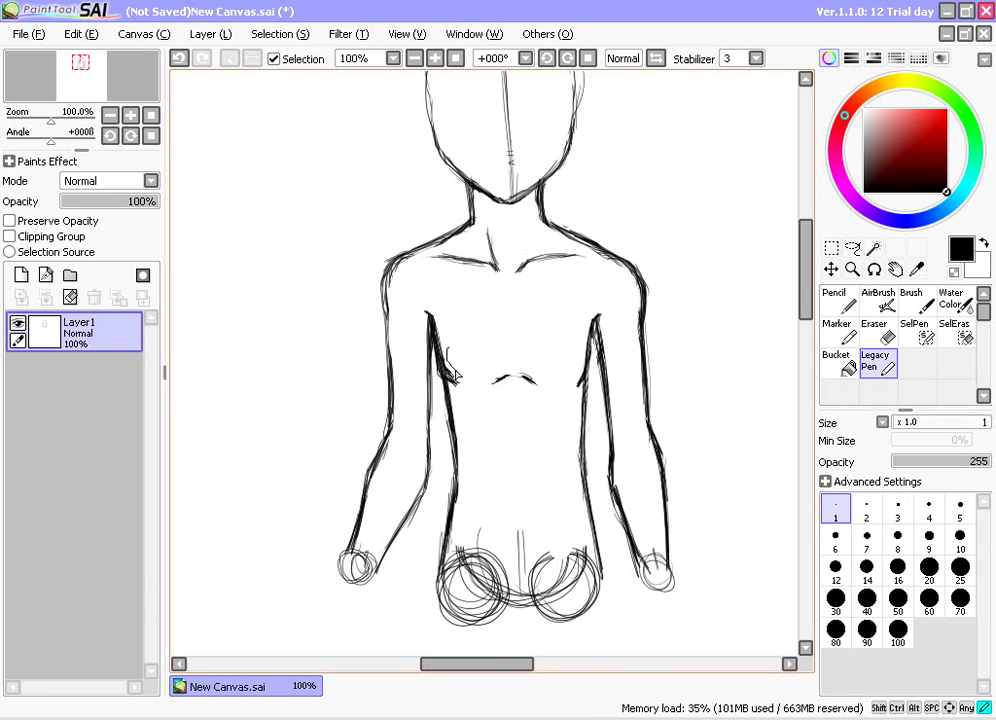
key(e)
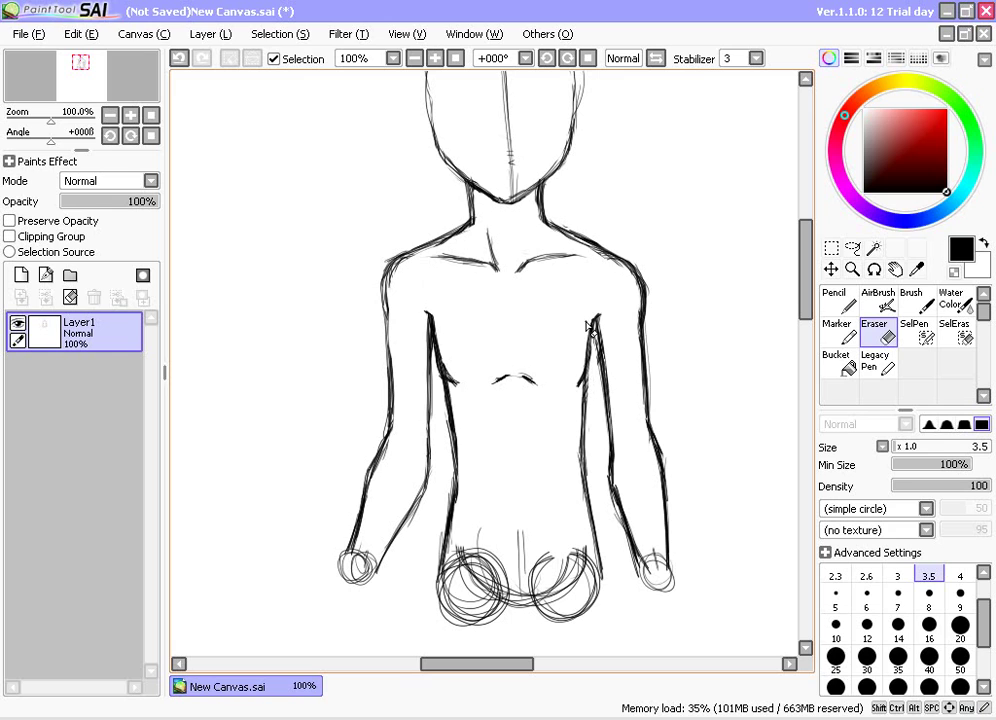
click(835, 300)
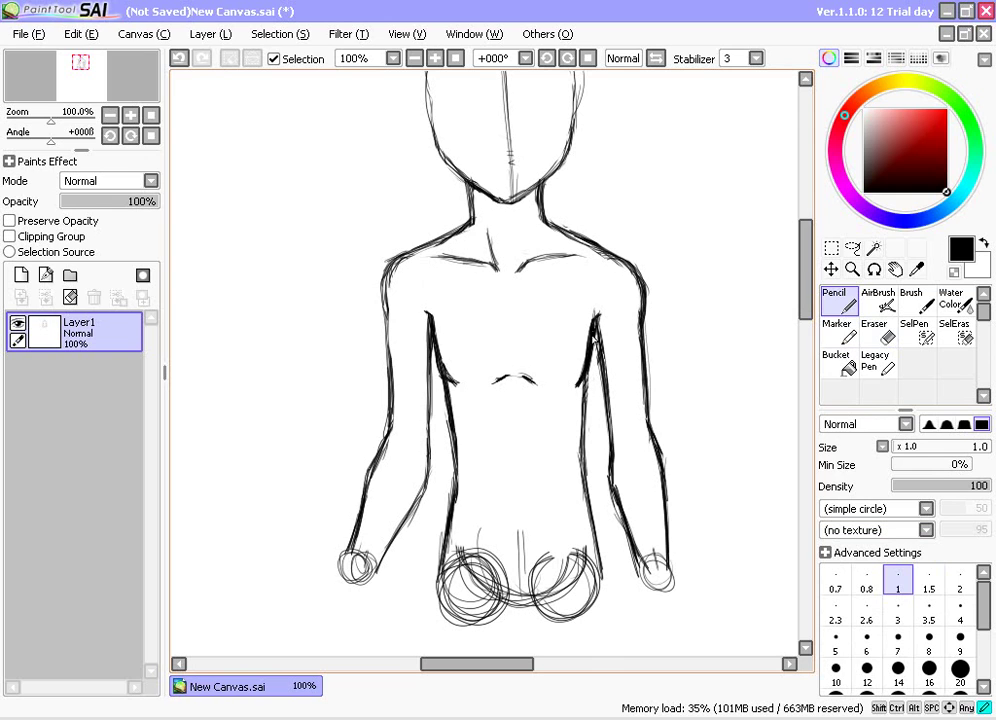
click(874, 334)
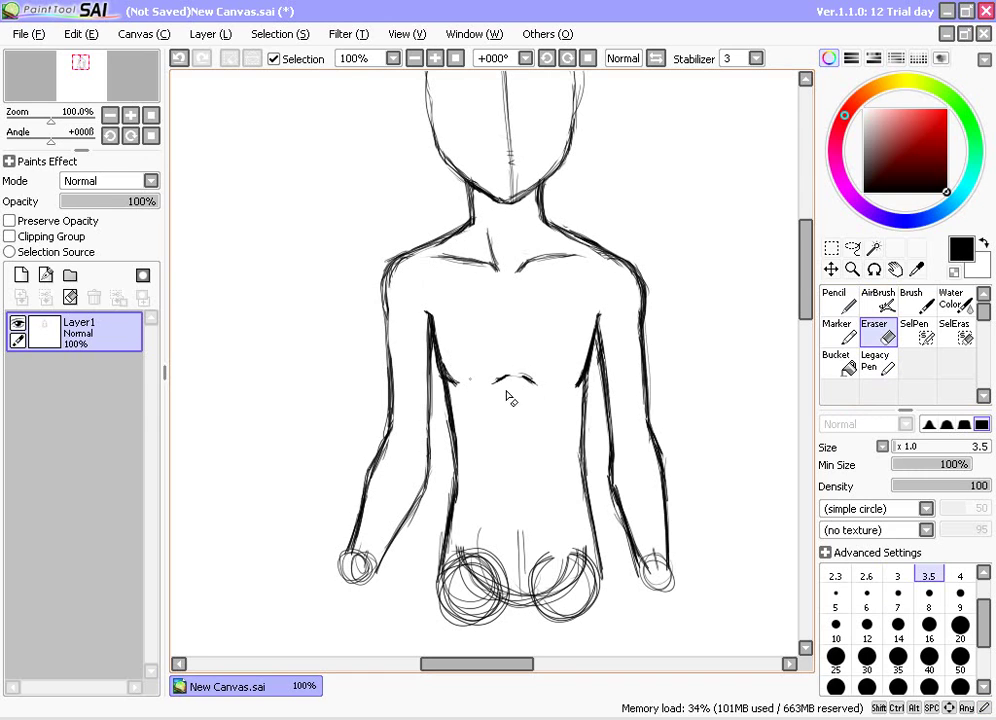
Draw a second small broken arc on the abdomen below the chest arc with the size 1 Pencil
click(836, 300)
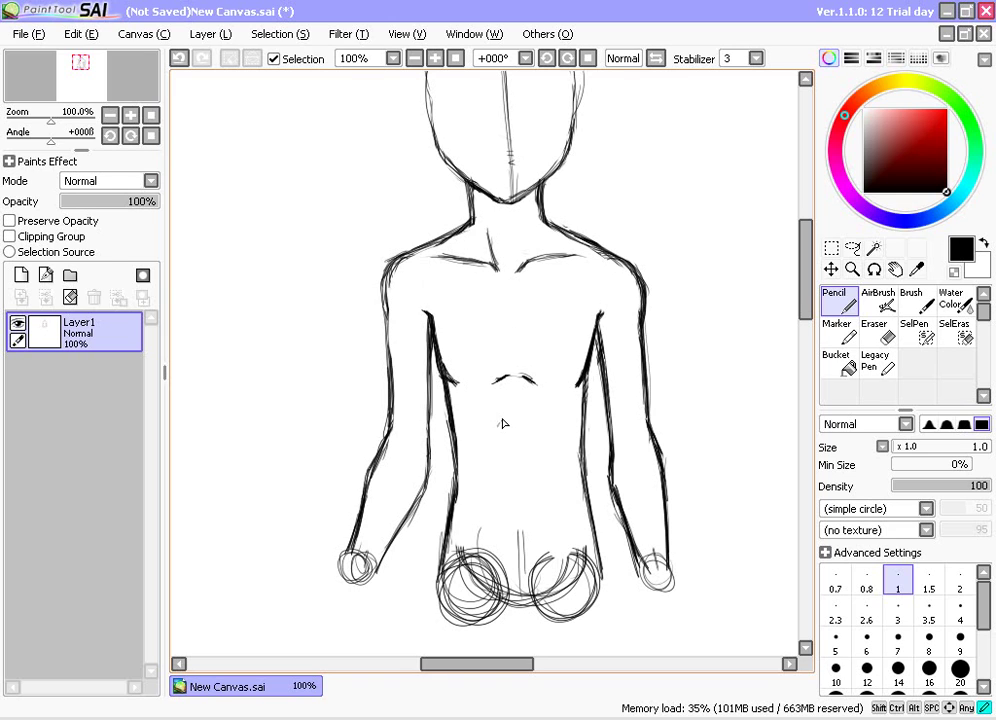
drag(498, 425, 535, 424)
mouse_move(800, 302)
mouse_down()
mouse_move(809, 282)
mouse_move(800, 289)
mouse_up()
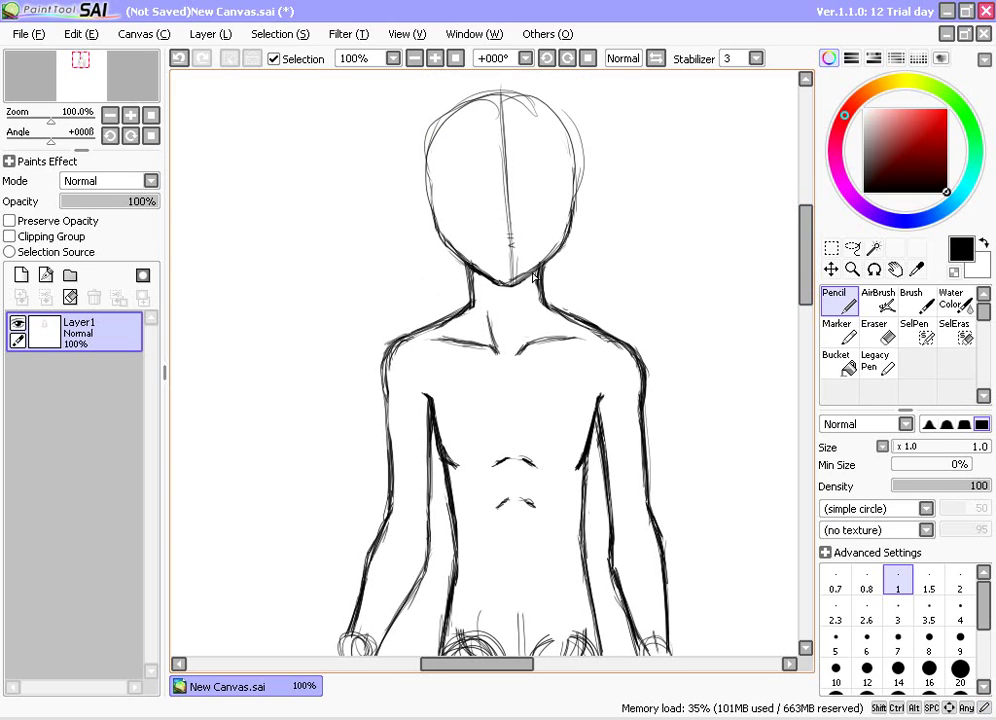
click(133, 36)
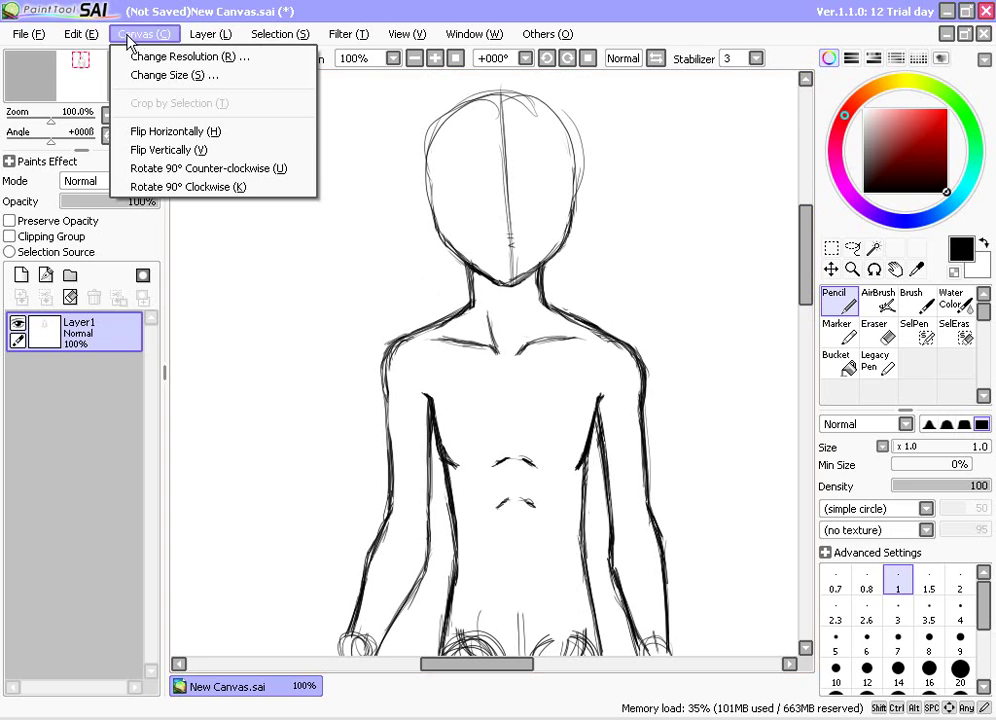
mouse_move(82, 38)
mouse_move(210, 40)
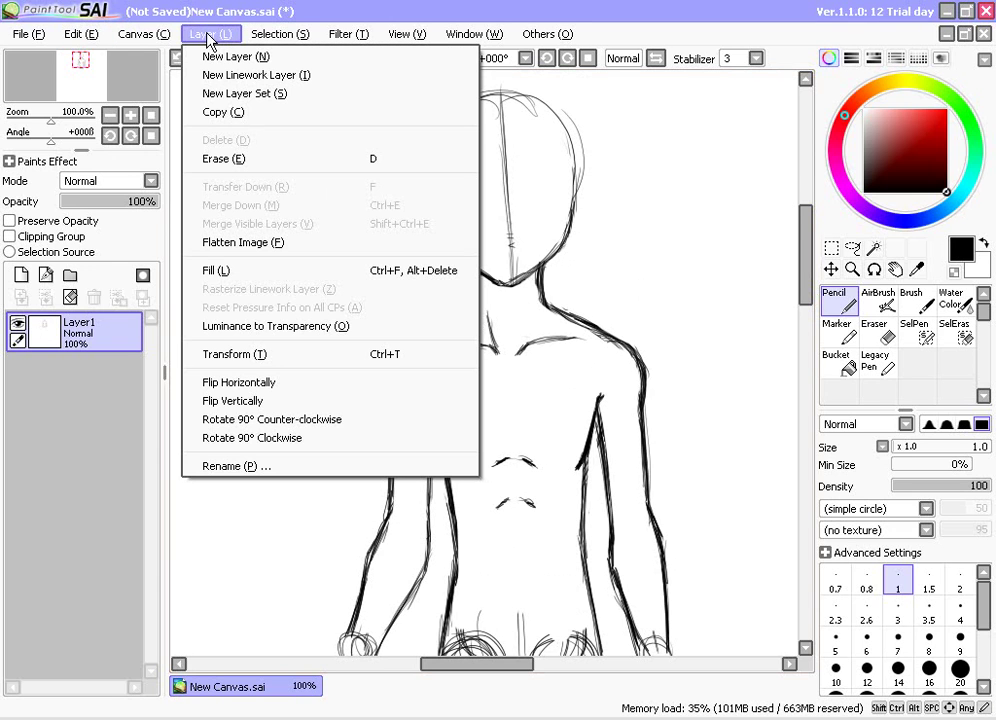
mouse_move(337, 40)
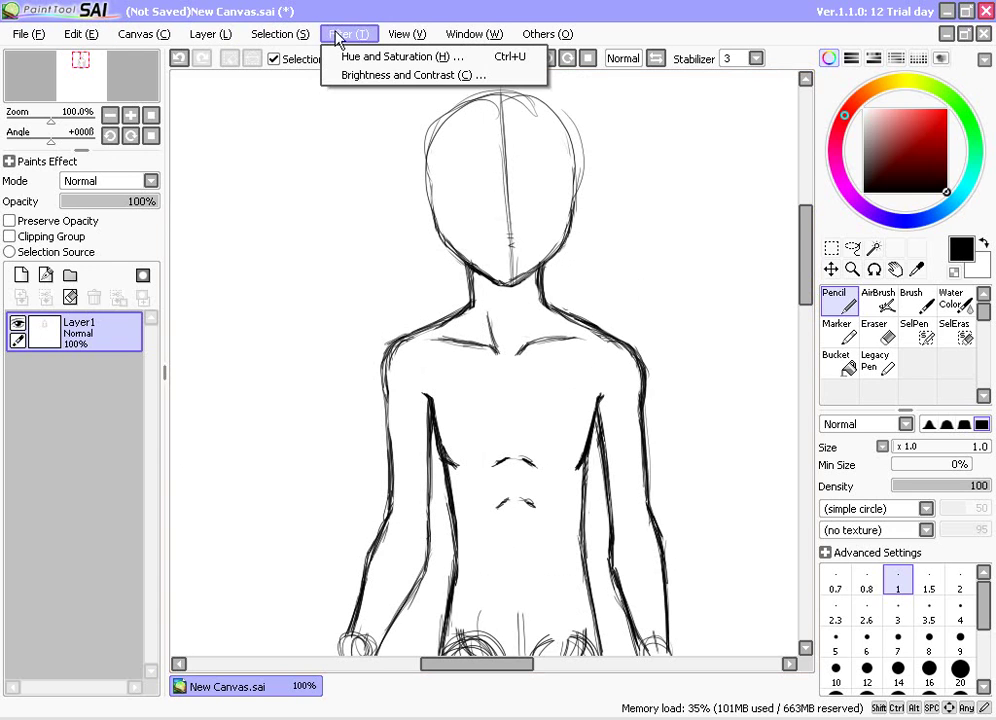
mouse_move(398, 36)
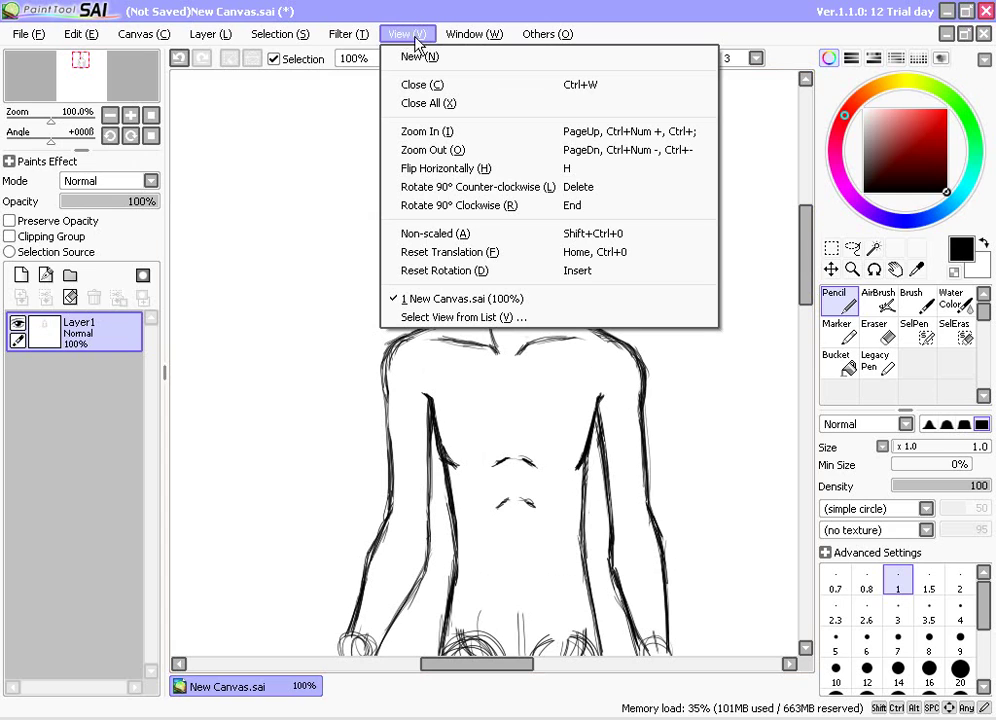
click(495, 208)
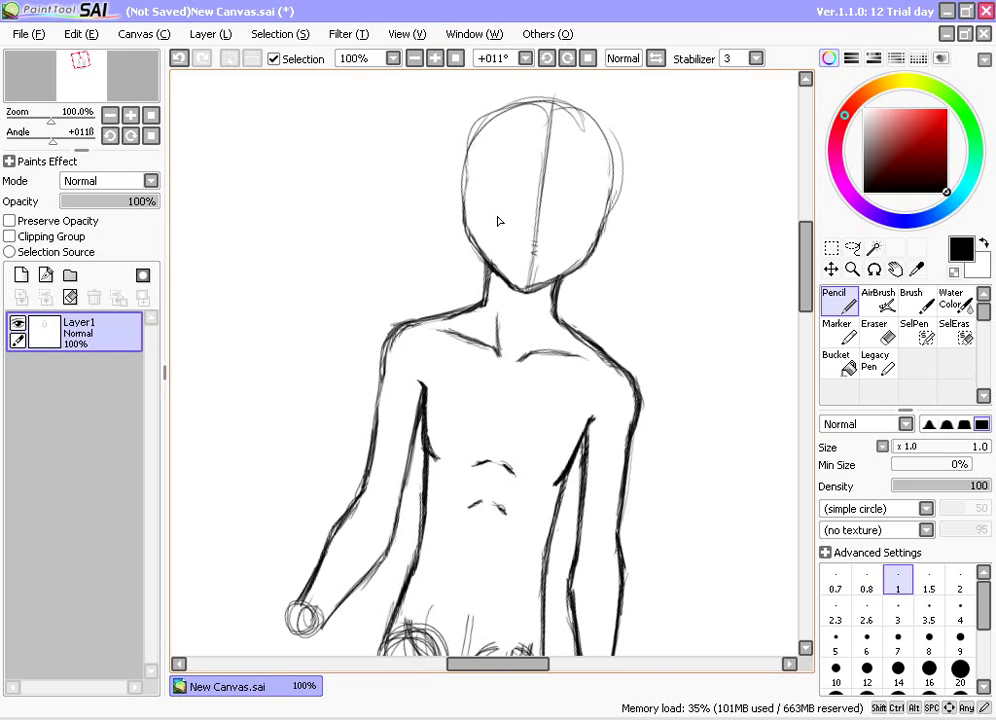
click(286, 35)
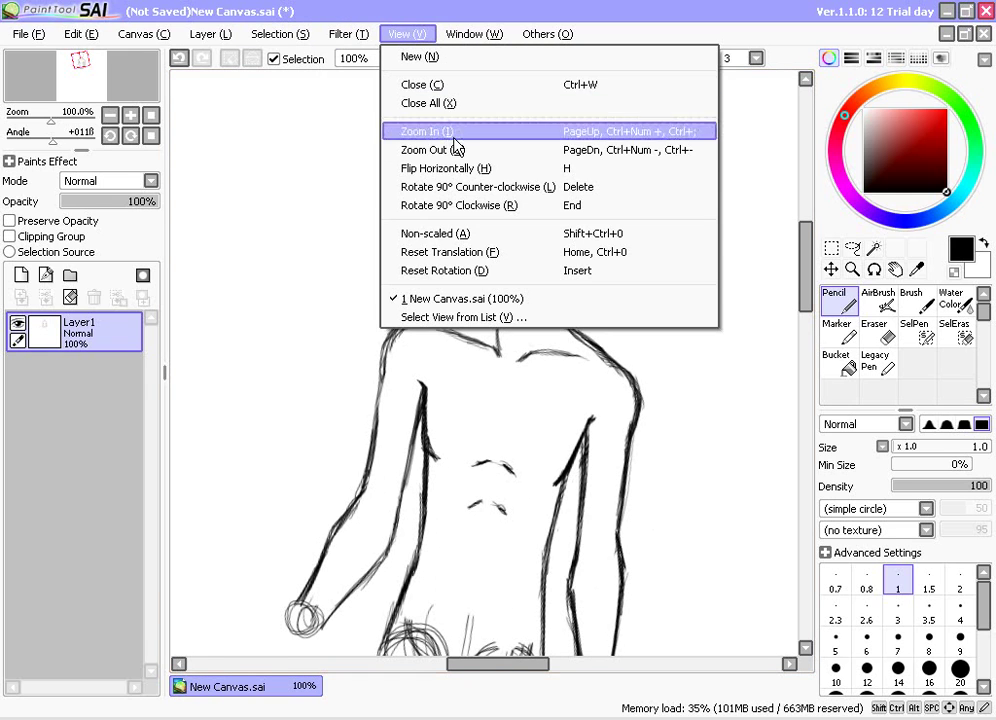
click(461, 191)
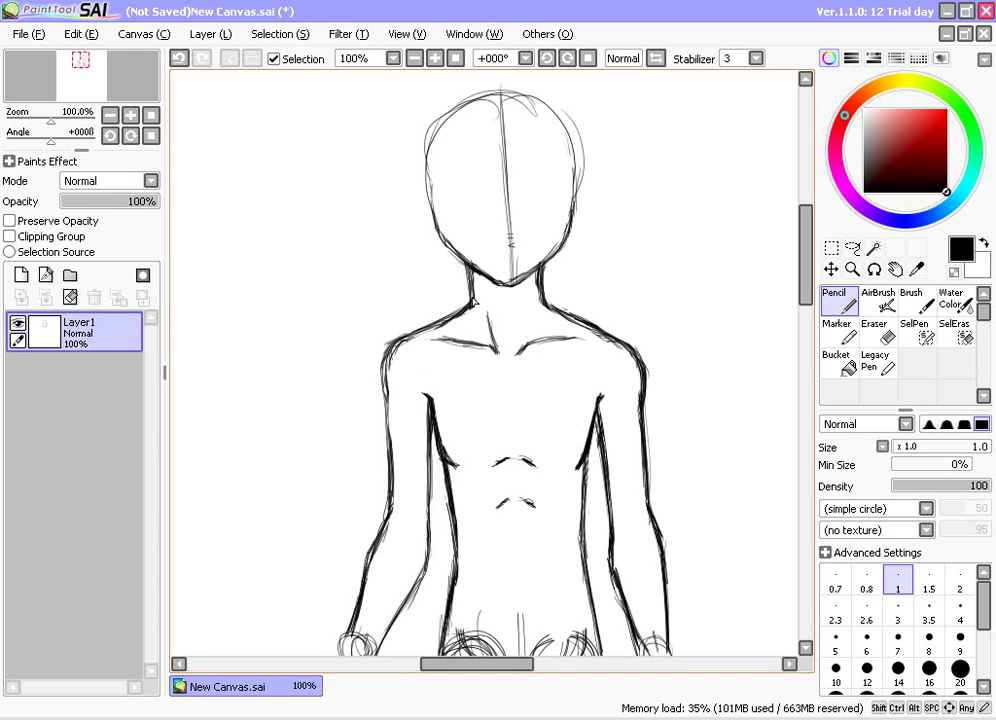
Draw a short slanted hip mark inside each side of the lower waist and trim the right-hand one with the Eraser
scroll(809, 301, down, 3)
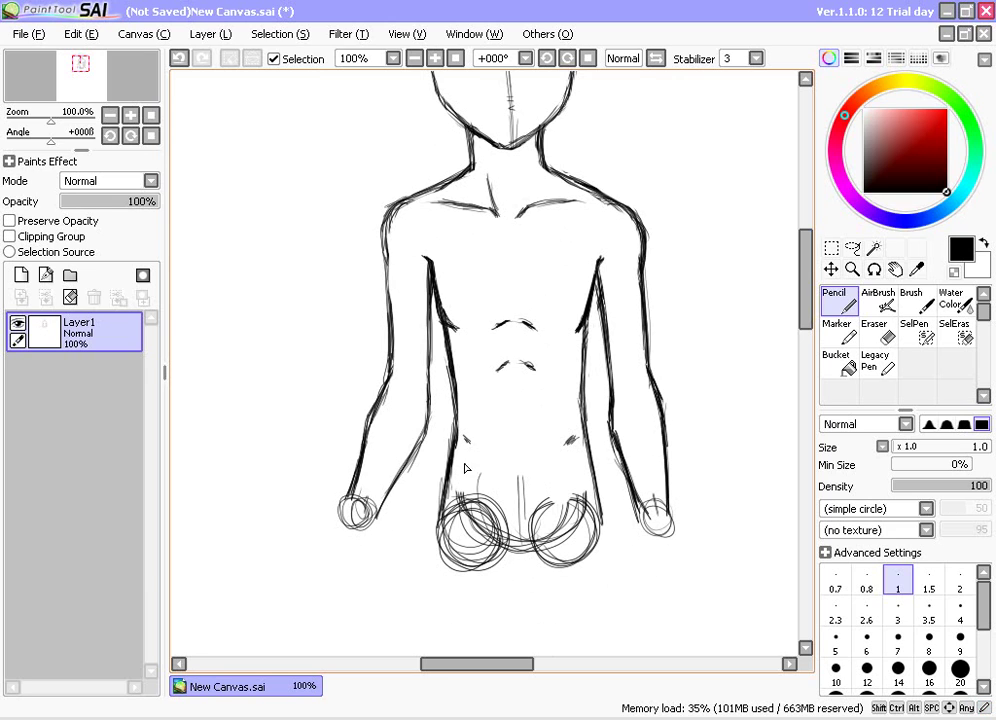
drag(465, 441, 470, 445)
drag(575, 441, 563, 458)
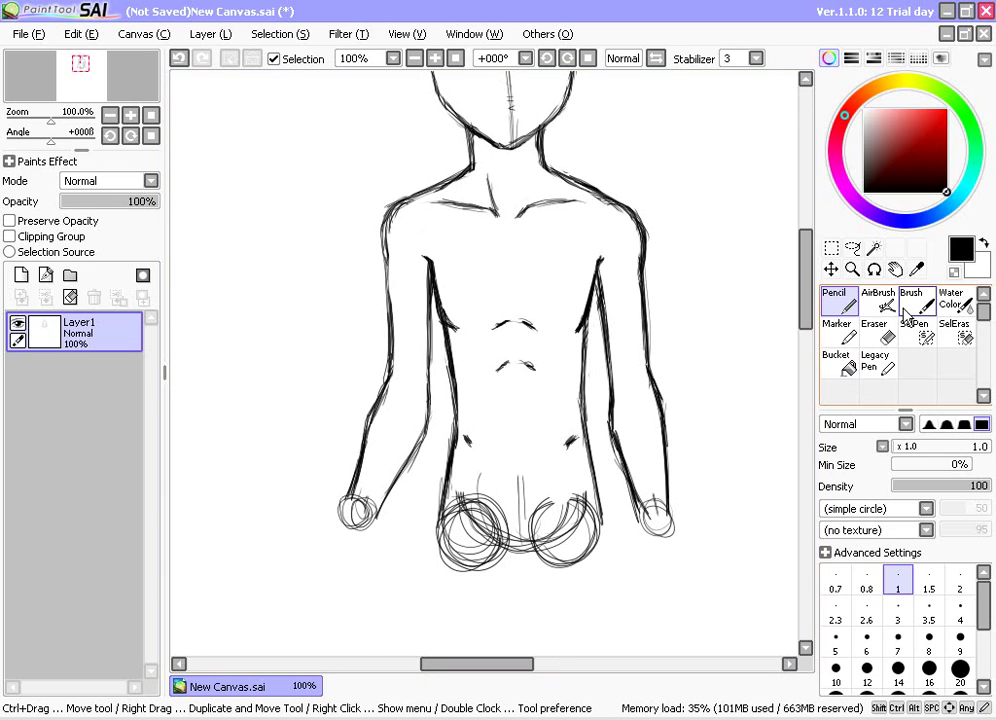
click(866, 335)
drag(569, 440, 567, 441)
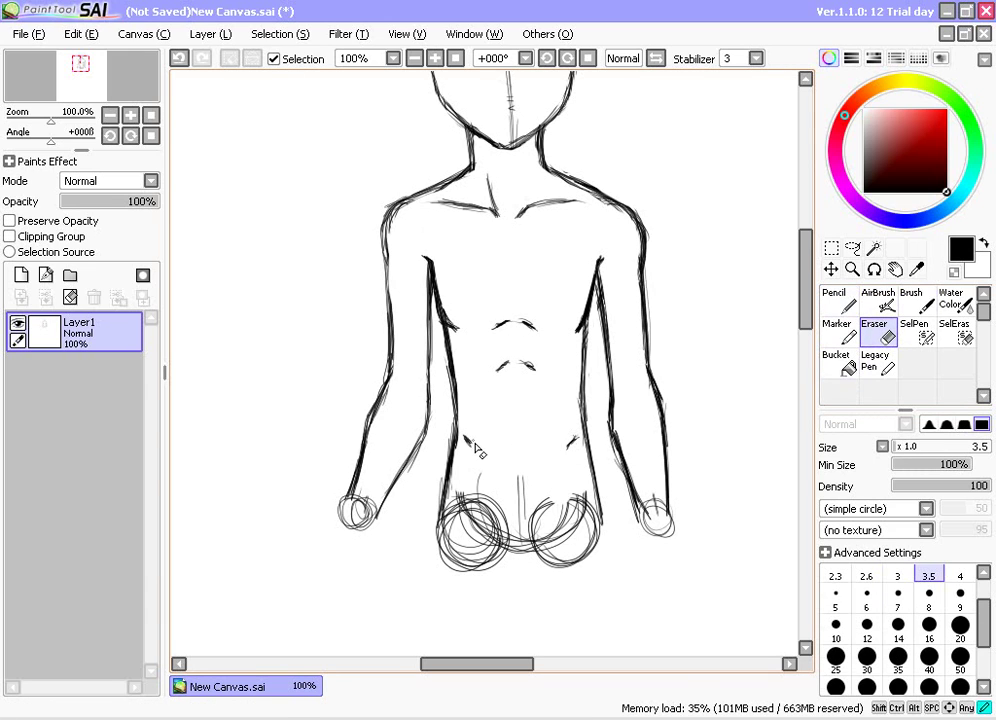
Draw a faint vertical midline on the lower abdomen with the size 1 Pencil and start erasing the old guide lines below it
click(838, 300)
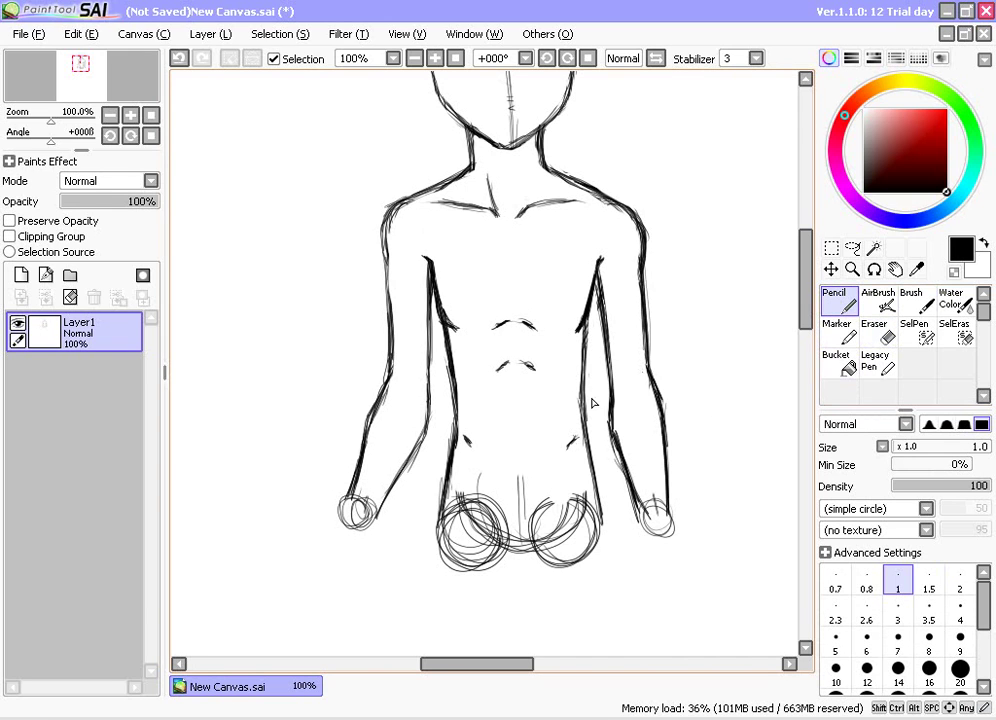
drag(519, 420, 525, 474)
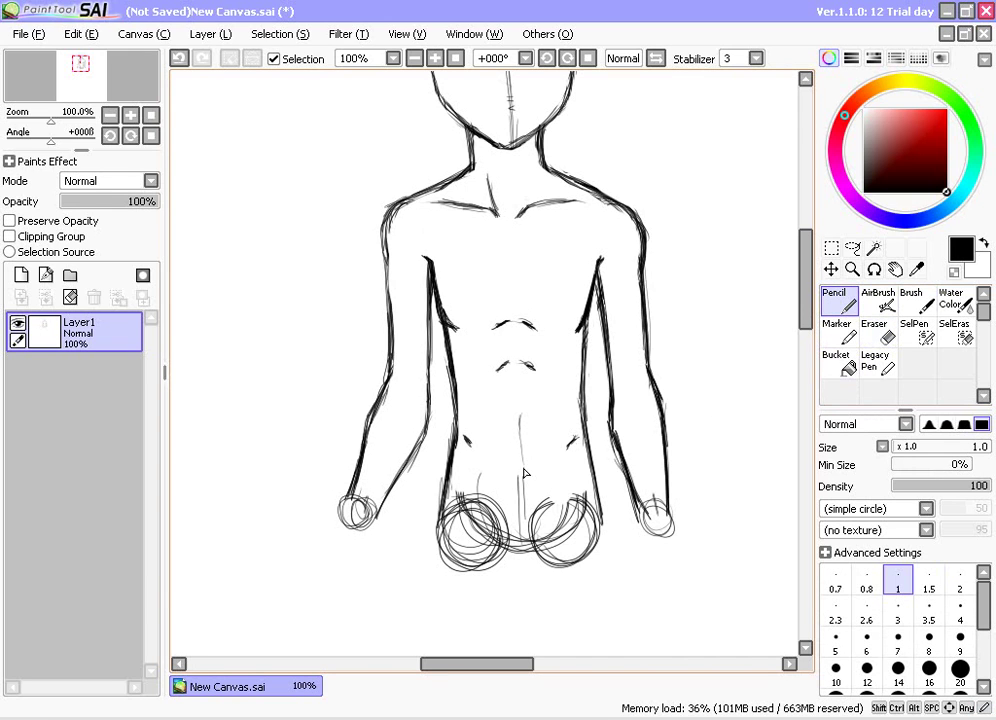
click(874, 330)
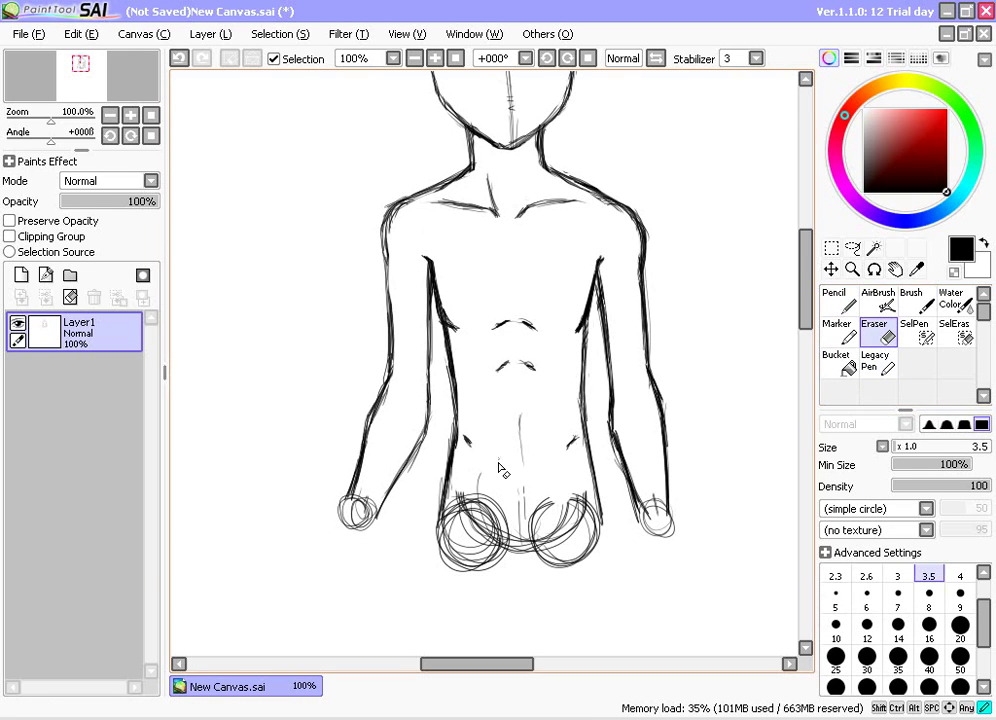
drag(484, 495, 487, 504)
Erase the remaining guide lines above the pelvis with the Eraser at size 8 and reinforce the abdominal midline with the Pencil
key(bracketright)
key(bracketright)
key(bracketright)
key(bracketright)
key(bracketright)
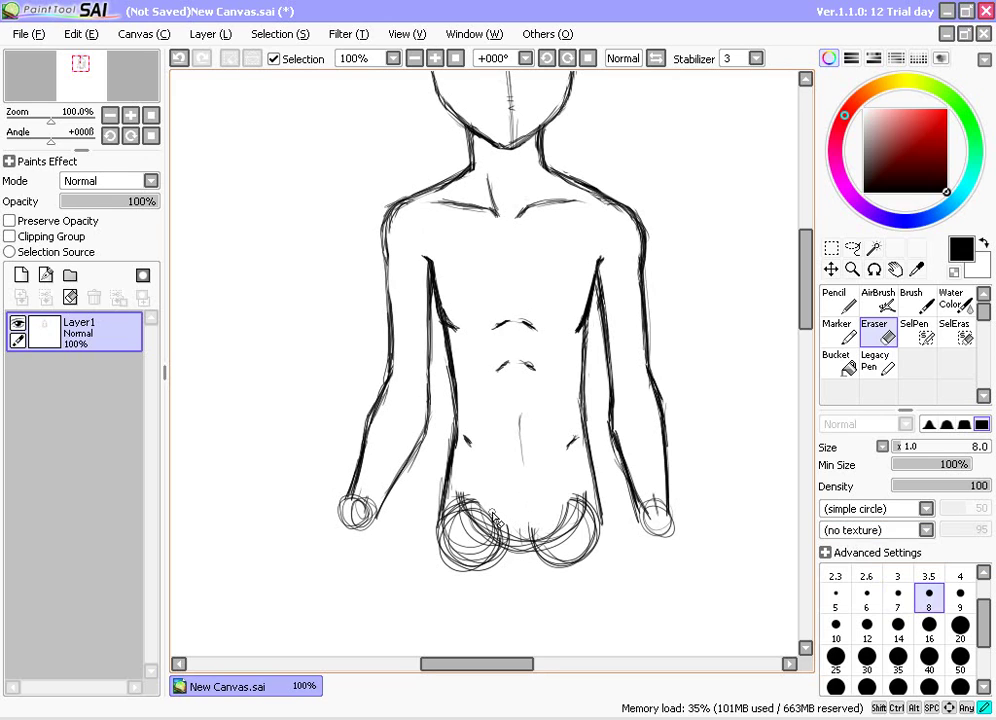
key(n)
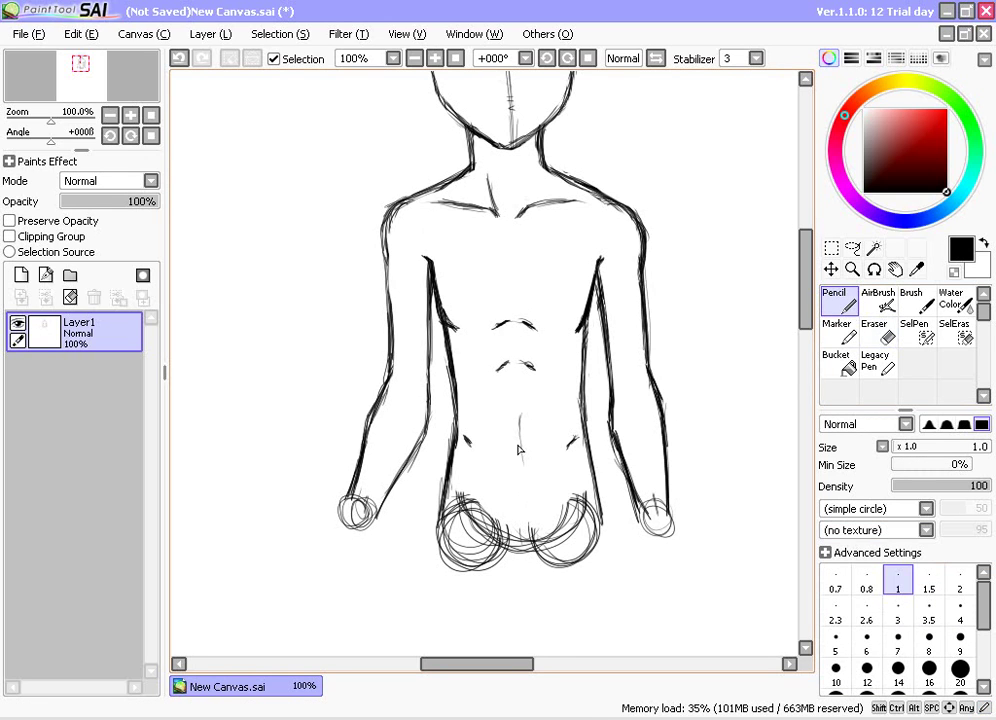
drag(520, 427, 525, 473)
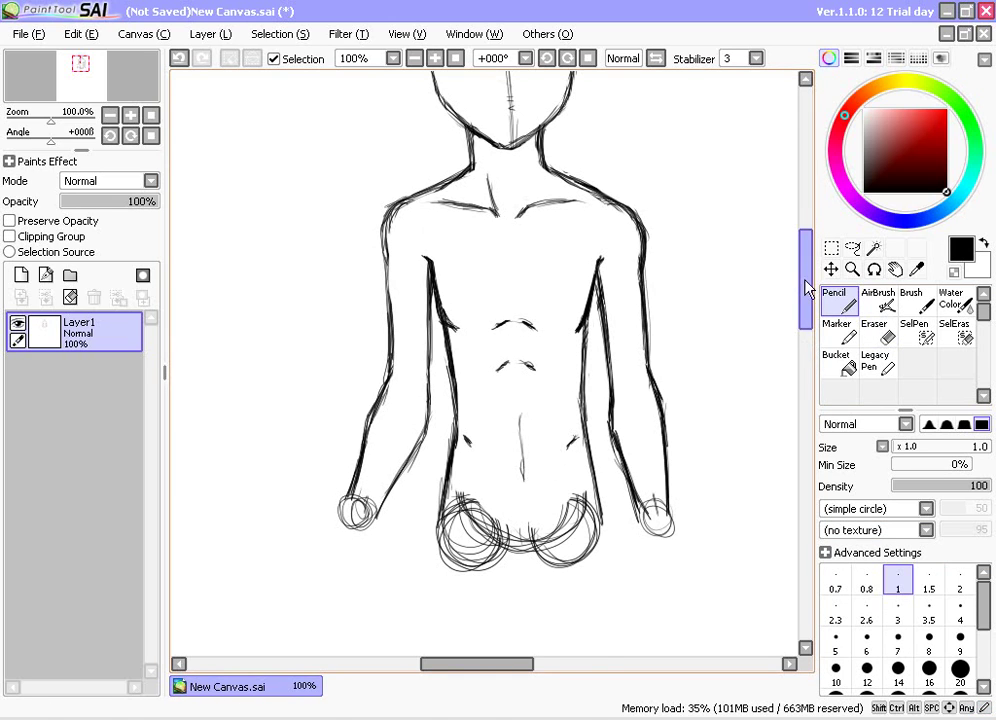
Draw a doubled straight guide line across the face, perpendicular to the head's centre line and extending past both sides
mouse_move(807, 289)
mouse_down()
mouse_move(808, 275)
mouse_move(797, 297)
mouse_up()
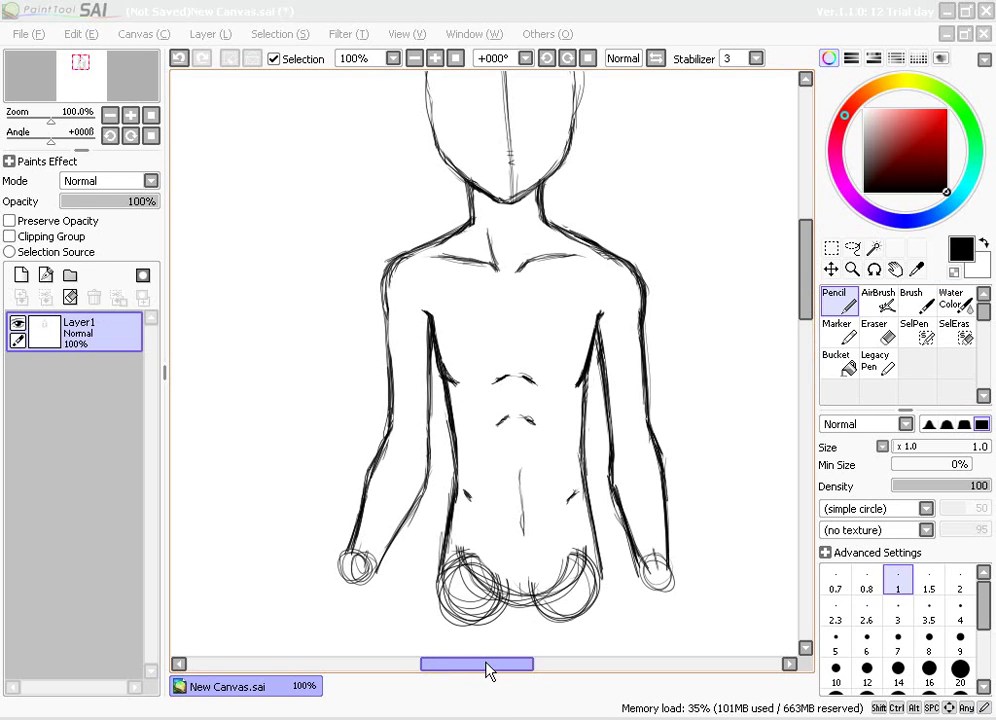
drag(487, 670, 508, 664)
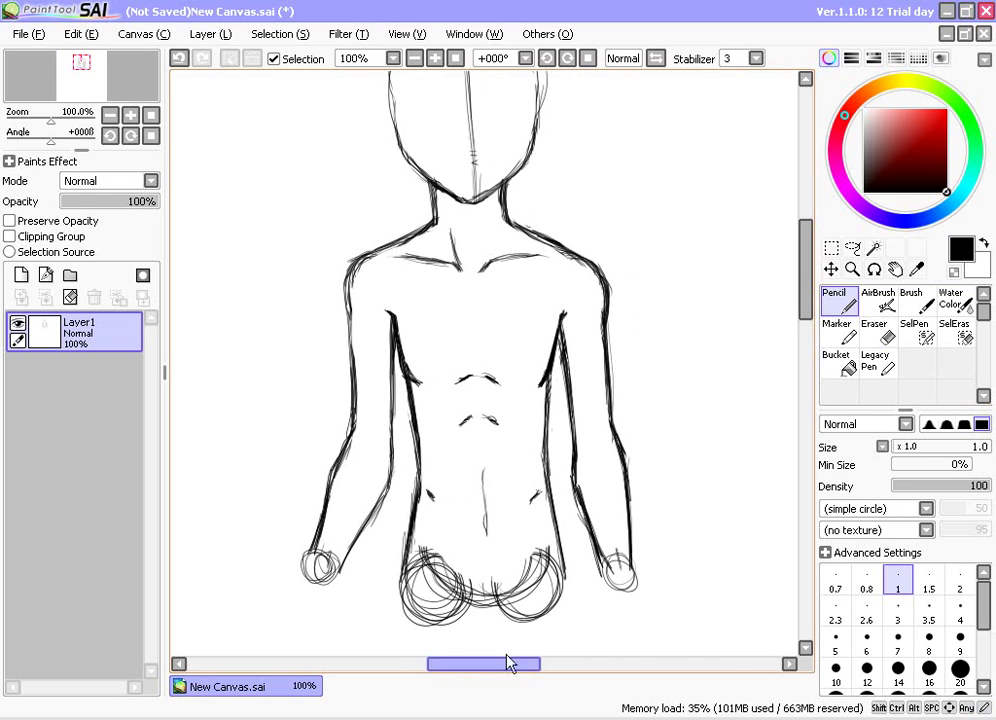
drag(809, 307, 809, 290)
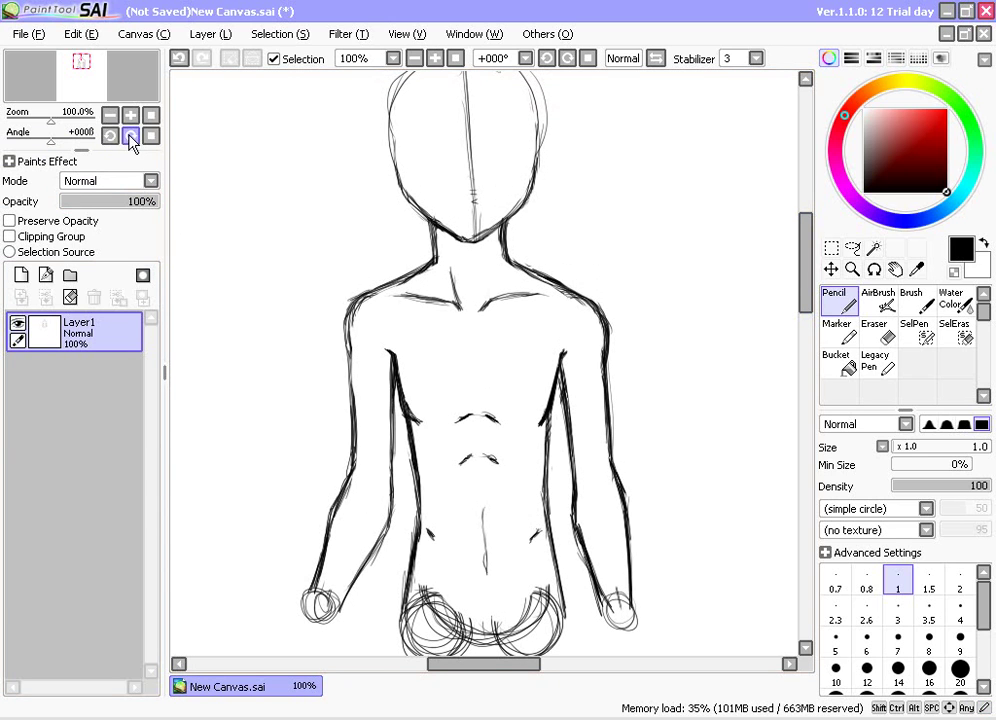
drag(130, 135, 130, 138)
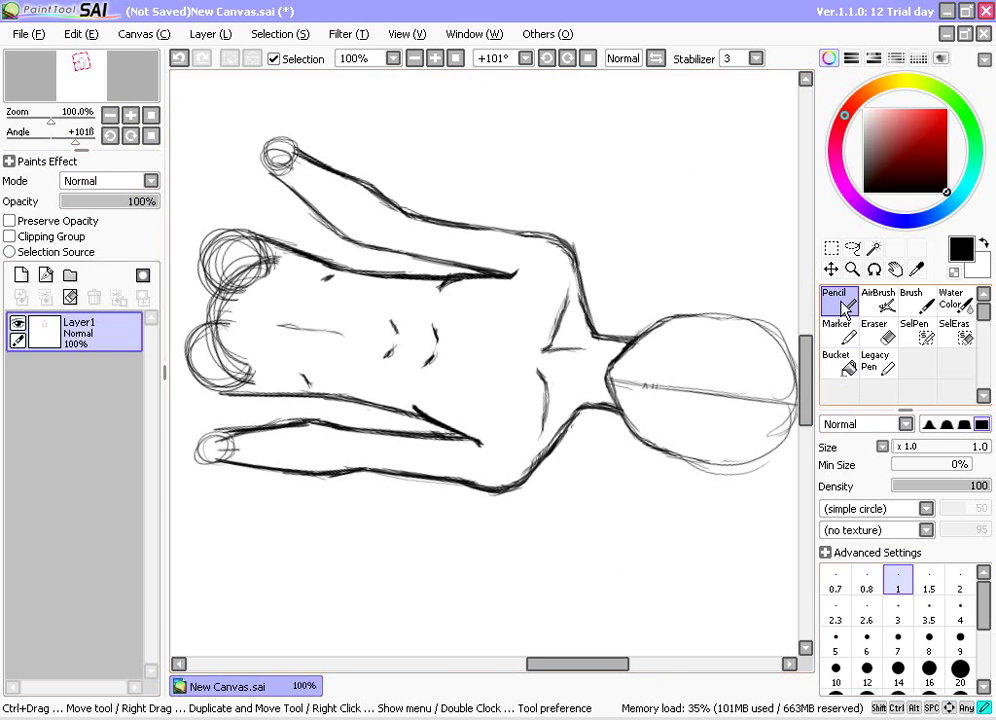
drag(706, 314, 674, 455)
drag(701, 291, 672, 478)
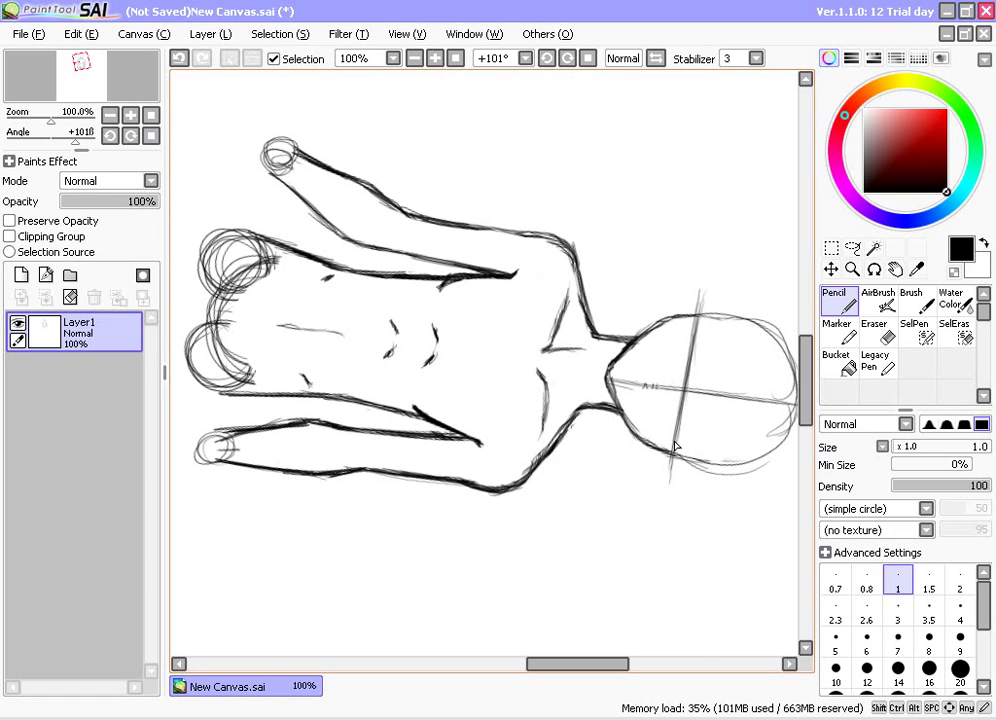
click(110, 137)
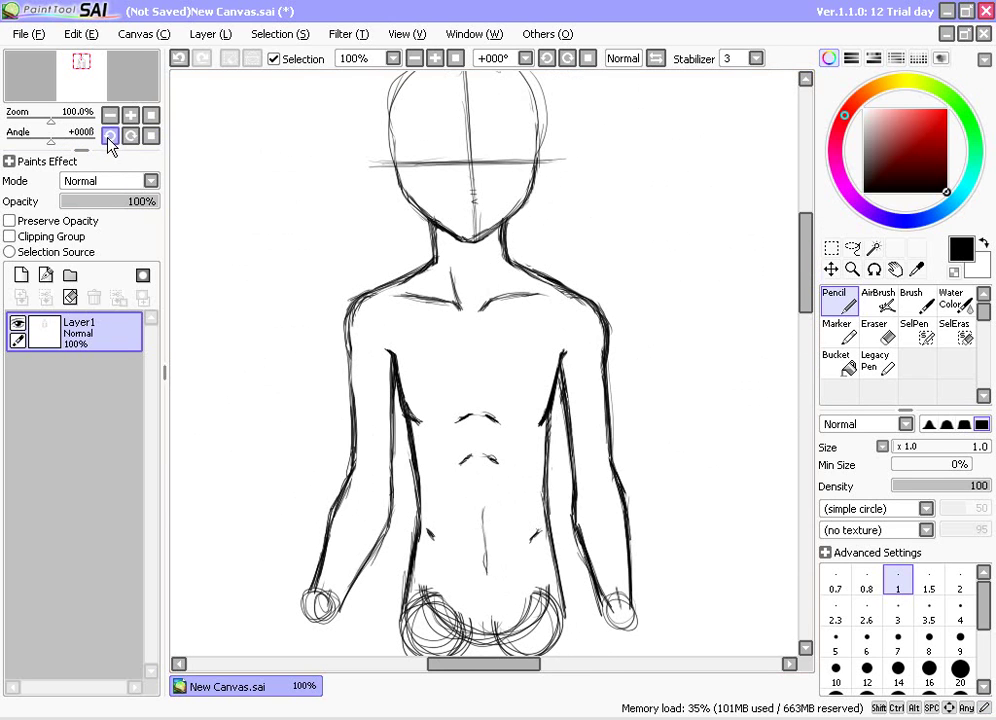
Sketch a long, nearly vertical thigh guide line down from each hip circle with overlapping size 1 Pencil strokes
drag(805, 262, 805, 304)
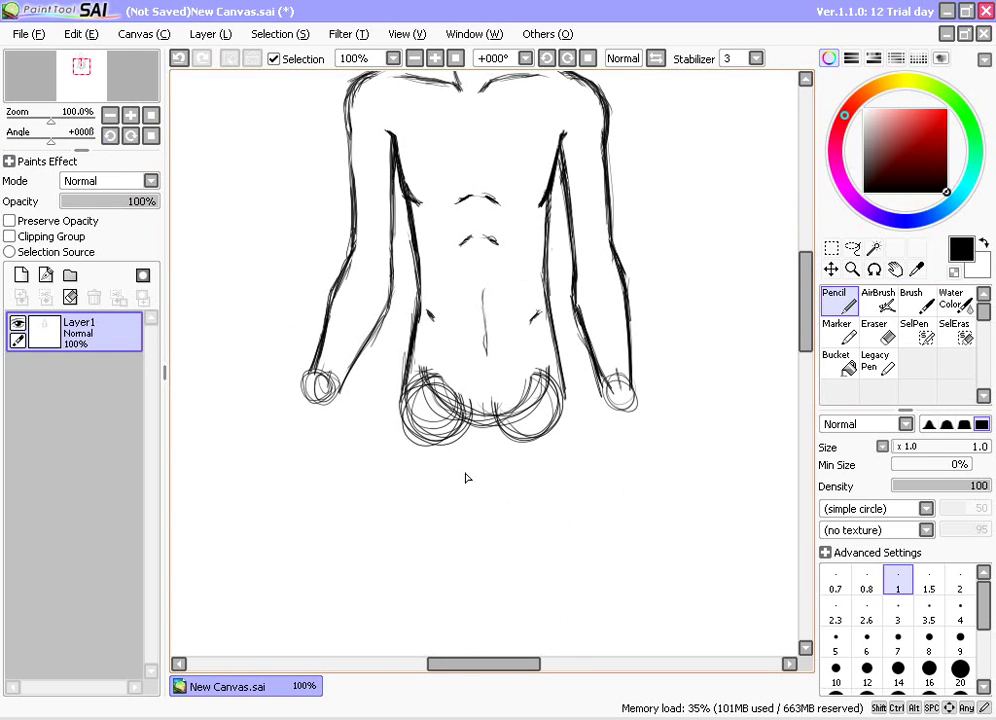
drag(809, 318, 778, 340)
drag(531, 366, 537, 503)
mouse_move(541, 458)
mouse_down()
mouse_move(542, 497)
mouse_move(533, 365)
mouse_move(543, 532)
mouse_up()
mouse_move(436, 416)
mouse_down()
mouse_move(440, 478)
mouse_move(431, 382)
mouse_move(440, 517)
mouse_up()
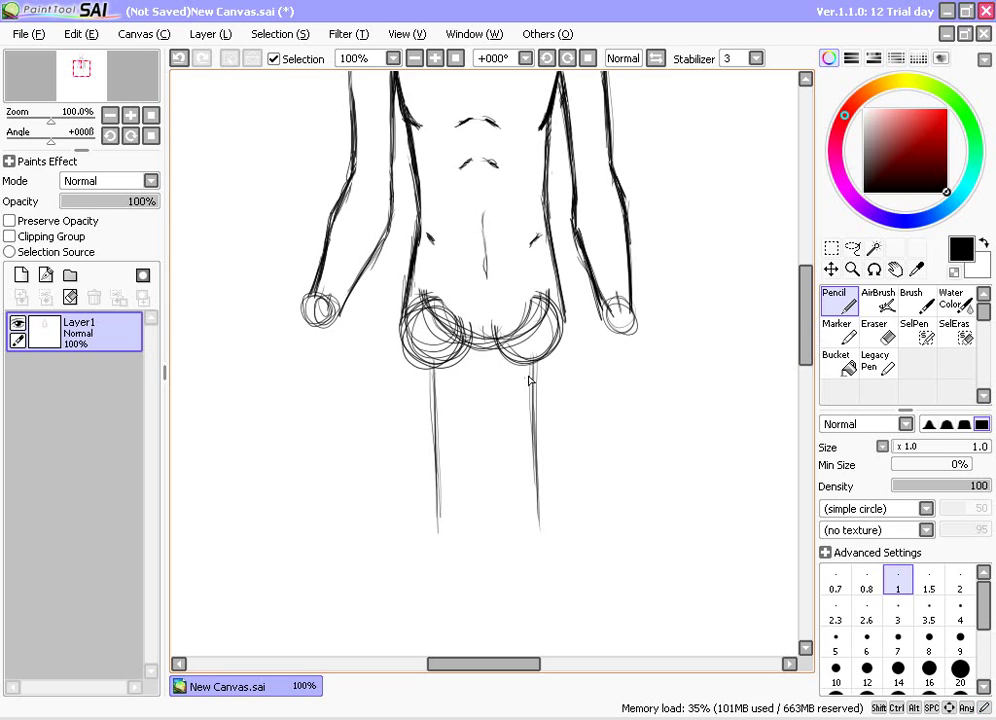
drag(533, 372, 539, 508)
drag(538, 428, 540, 534)
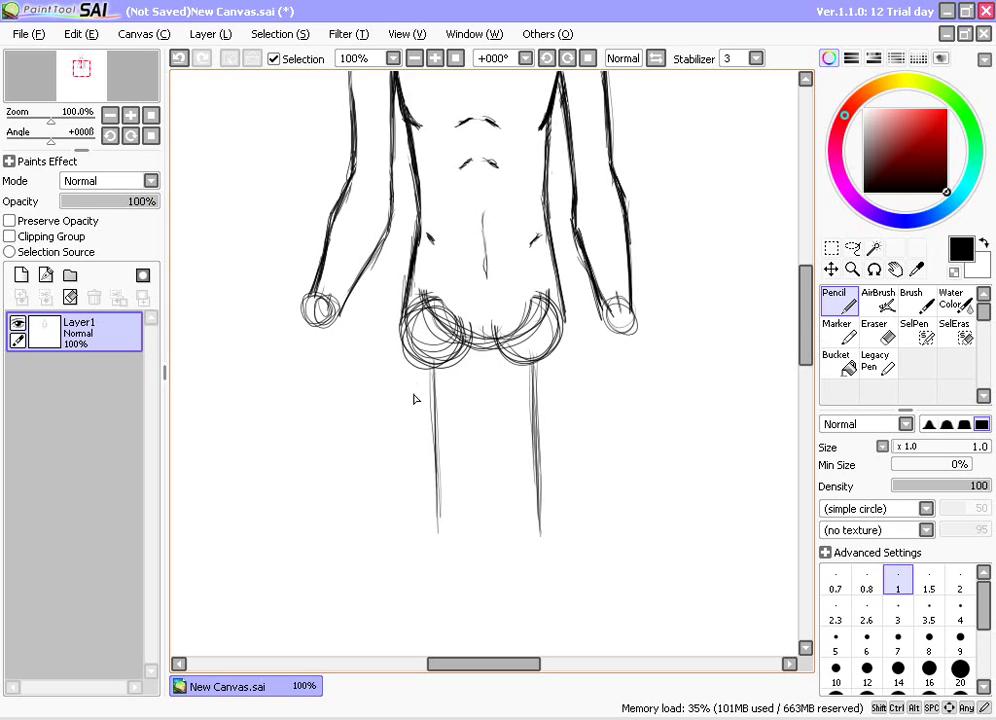
drag(432, 365, 443, 545)
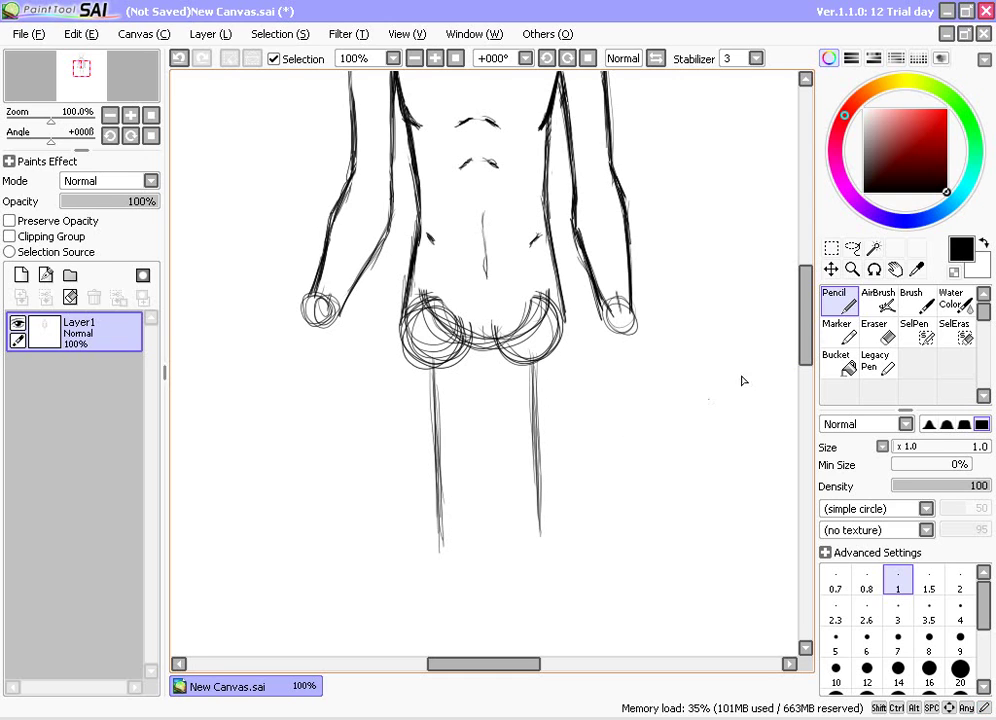
Darken the right-hand thigh guide line and sketch a small knee circle at the lower end of both guide lines
mouse_move(805, 350)
mouse_down()
mouse_move(803, 365)
mouse_move(799, 358)
mouse_up()
drag(530, 274, 536, 382)
drag(533, 292, 540, 453)
mouse_move(539, 376)
mouse_down()
mouse_move(540, 452)
mouse_move(540, 426)
mouse_move(540, 470)
mouse_up()
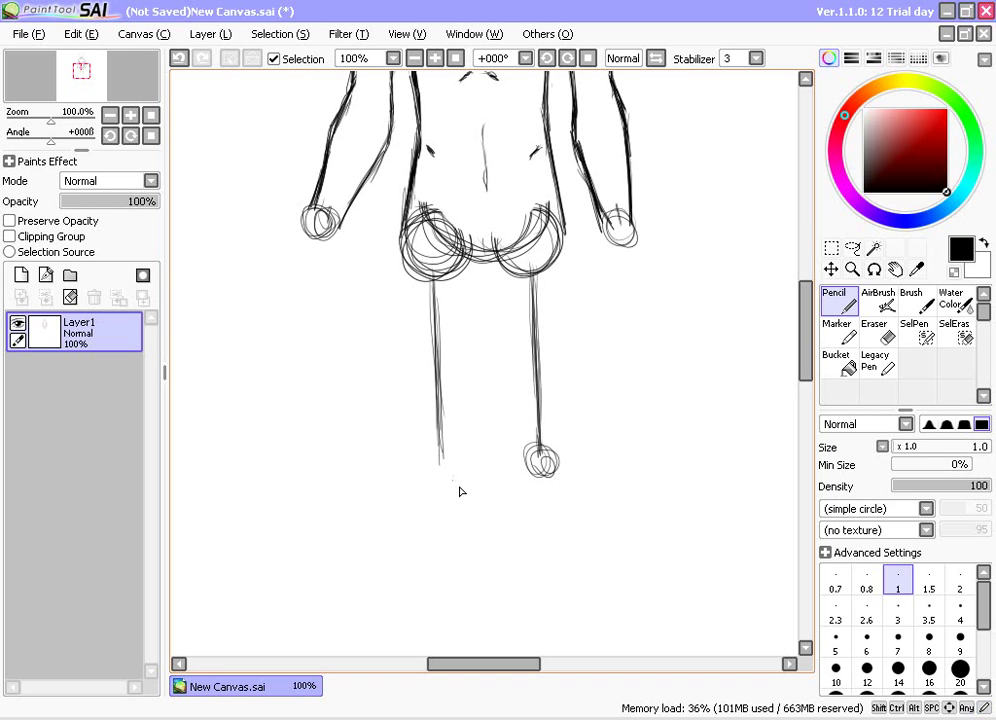
mouse_move(447, 463)
mouse_down()
mouse_move(432, 456)
mouse_move(446, 470)
mouse_move(433, 466)
mouse_move(427, 452)
mouse_move(453, 460)
mouse_move(432, 446)
mouse_up()
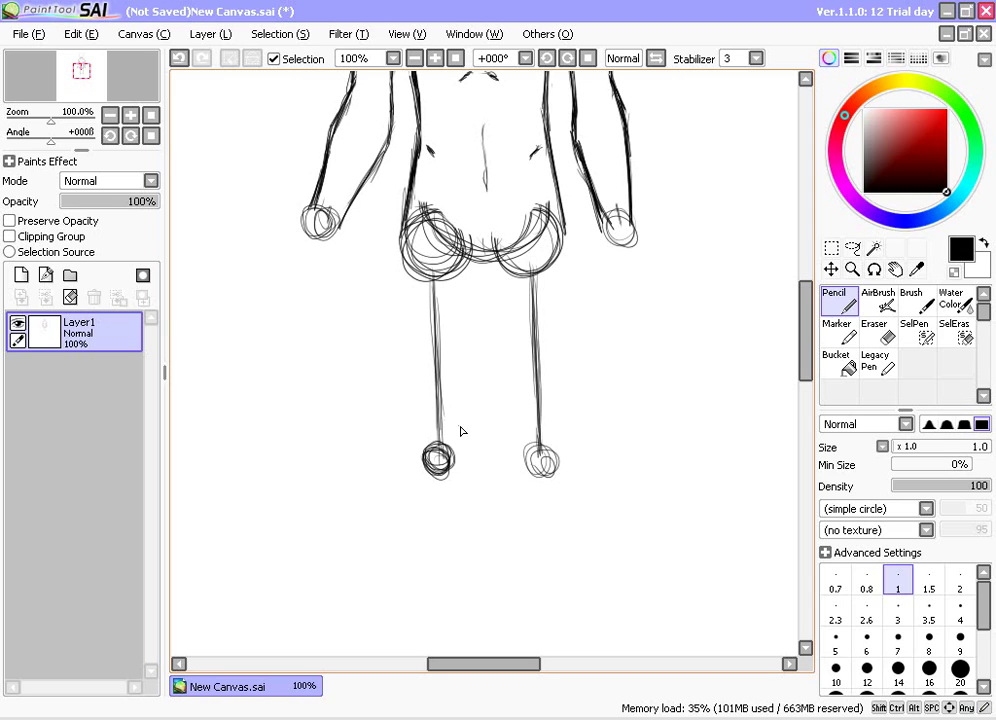
mouse_move(538, 460)
mouse_down()
mouse_move(549, 462)
mouse_move(536, 454)
mouse_move(531, 466)
mouse_up()
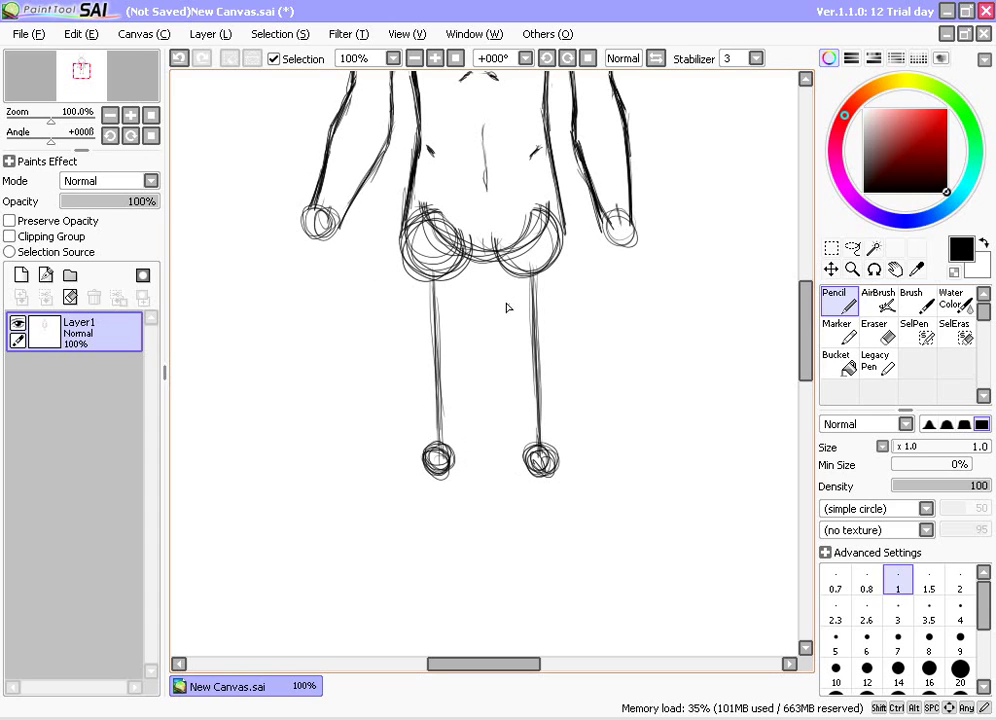
Sketch the inner and outer contours of the right-hand thigh, curving from the hip circle down to the knee circle
mouse_move(503, 270)
mouse_down()
mouse_move(535, 462)
mouse_move(509, 380)
mouse_move(507, 329)
mouse_move(536, 458)
mouse_move(499, 258)
mouse_move(514, 374)
mouse_up()
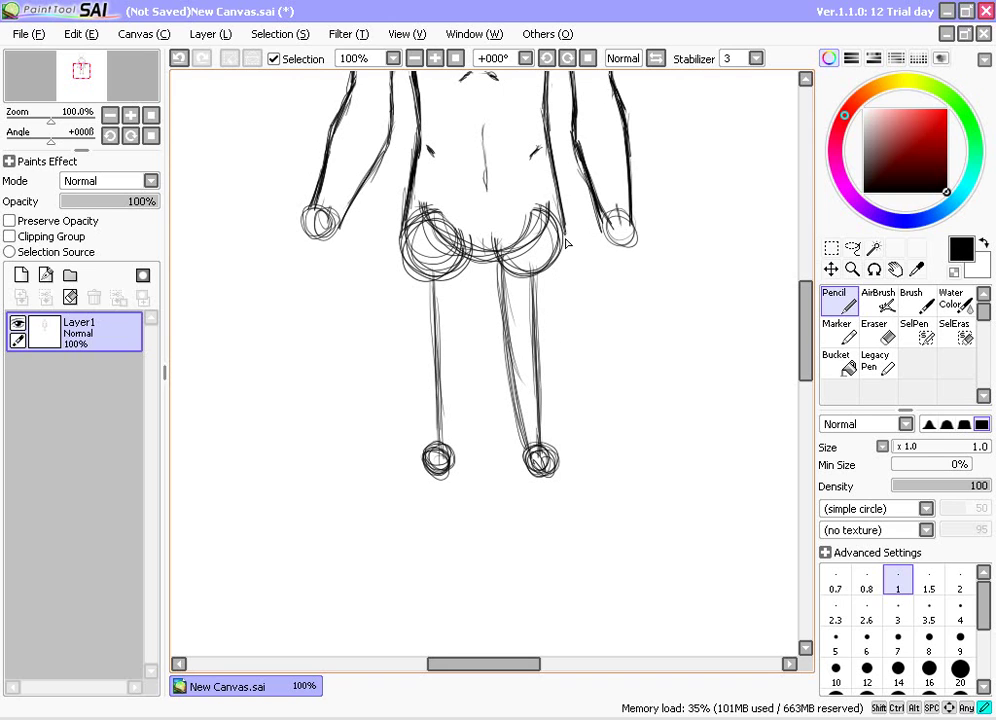
drag(563, 240, 580, 376)
drag(567, 273, 568, 440)
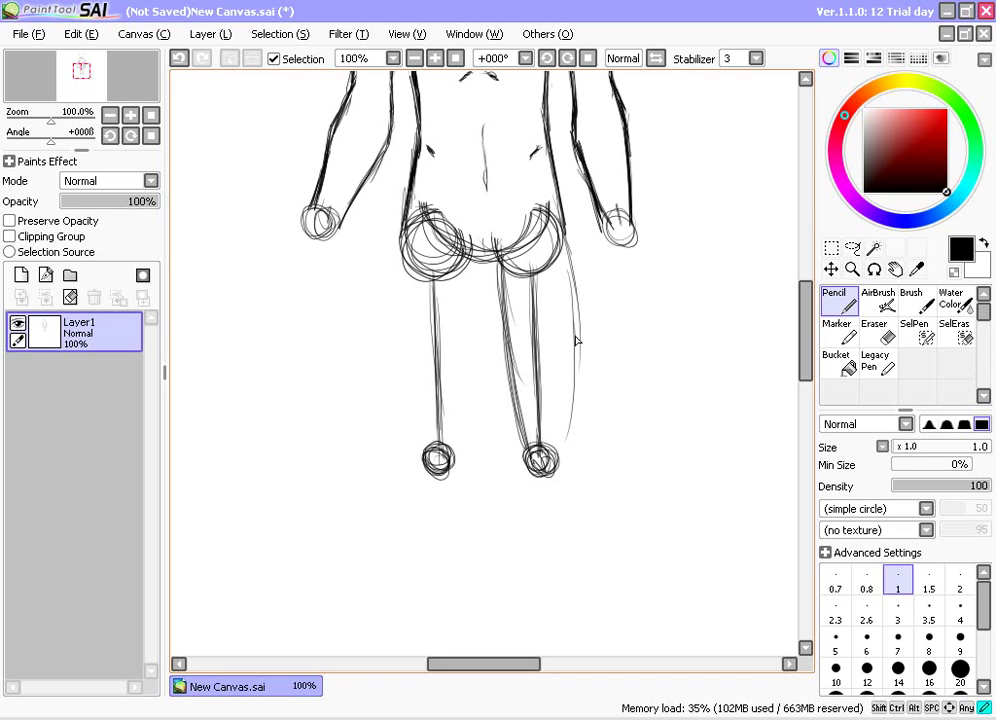
mouse_move(576, 338)
mouse_down()
mouse_move(564, 447)
mouse_move(573, 293)
mouse_move(562, 247)
mouse_move(578, 350)
mouse_move(574, 325)
mouse_move(560, 458)
mouse_up()
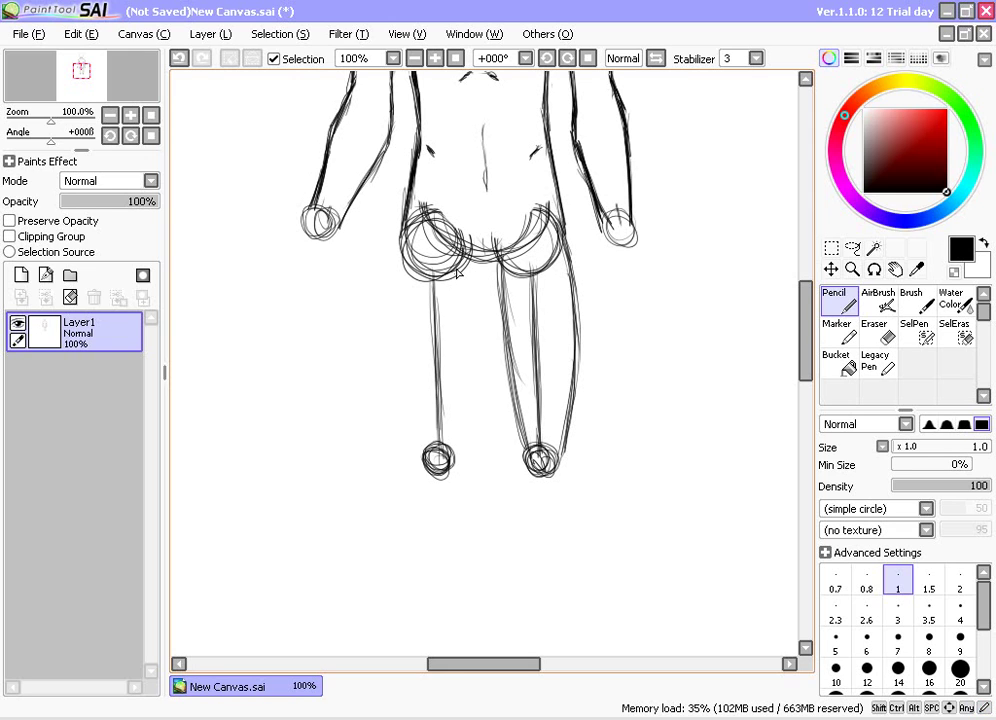
Sketch the inner and outer contours of the left-hand thigh from the hip circle down to the knee circle
drag(471, 265, 460, 457)
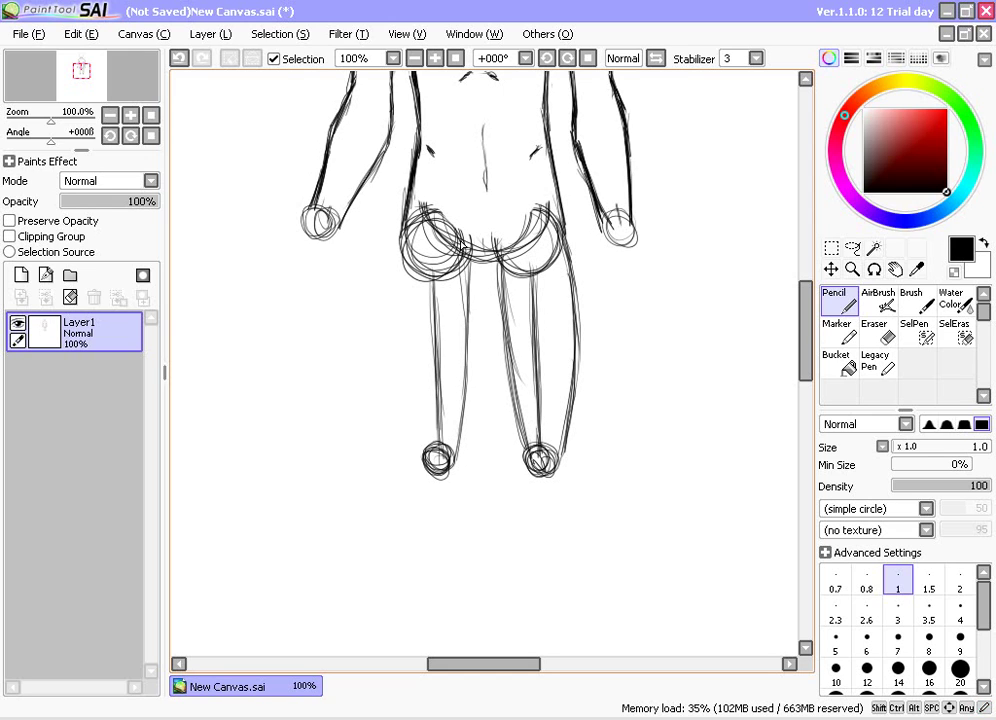
drag(472, 295, 459, 452)
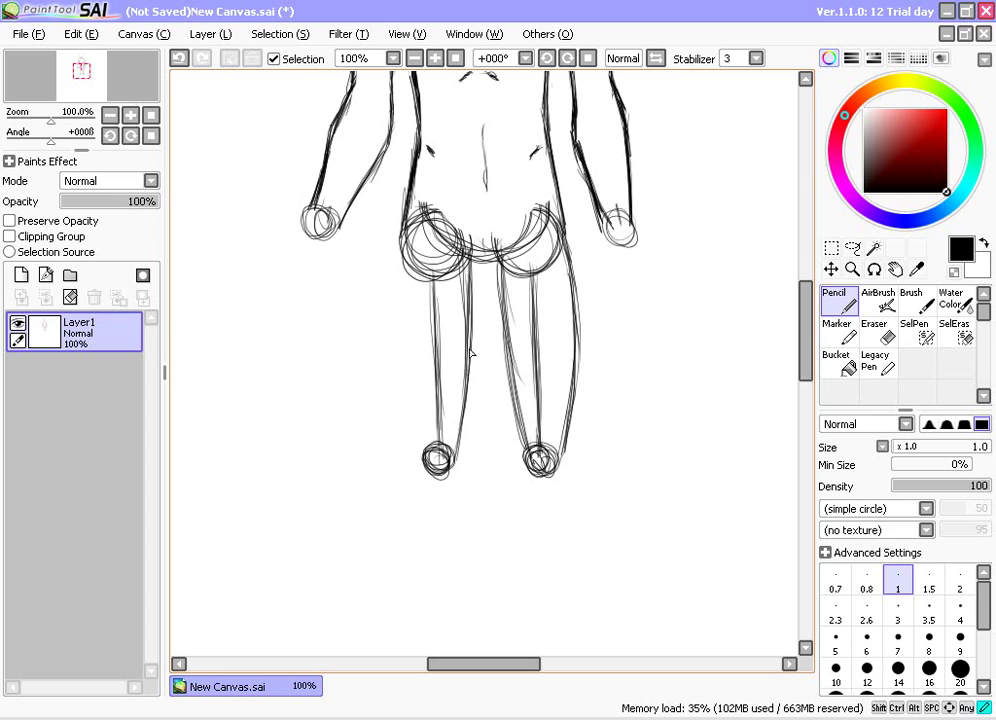
drag(472, 351, 455, 447)
mouse_move(404, 222)
mouse_down()
mouse_move(406, 365)
mouse_move(397, 363)
mouse_move(410, 413)
mouse_up()
mouse_move(427, 463)
mouse_down()
mouse_move(398, 338)
mouse_move(404, 220)
mouse_move(396, 268)
mouse_up()
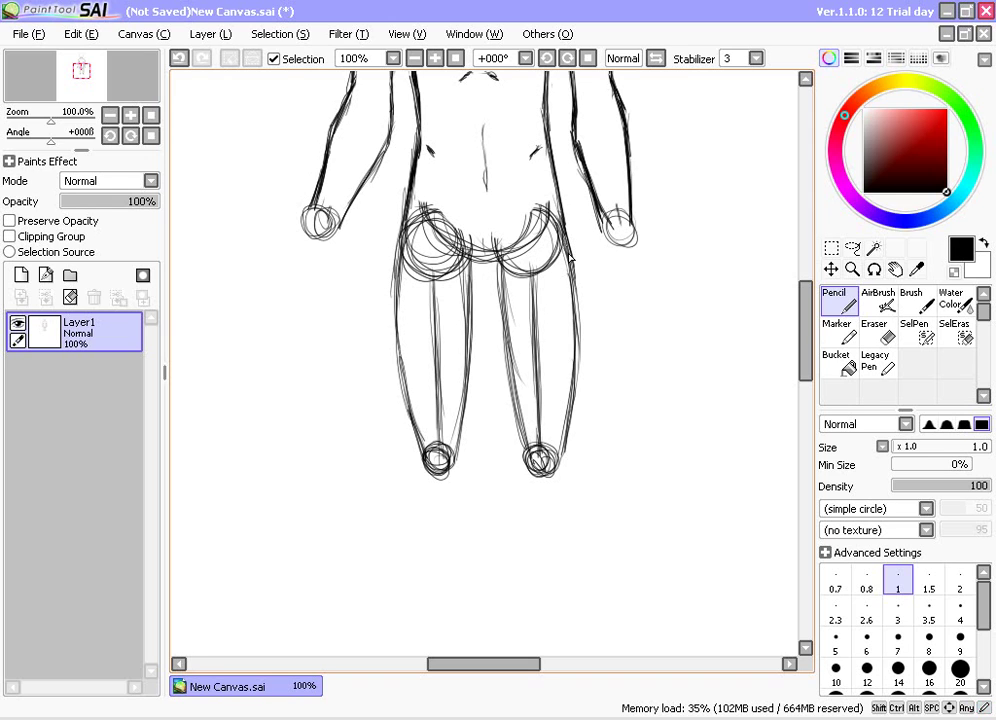
Reinforce the outer contours of both thighs with additional Pencil strokes
mouse_move(560, 219)
mouse_down()
mouse_move(573, 406)
mouse_move(563, 455)
mouse_up()
drag(400, 254, 407, 363)
drag(397, 282, 408, 395)
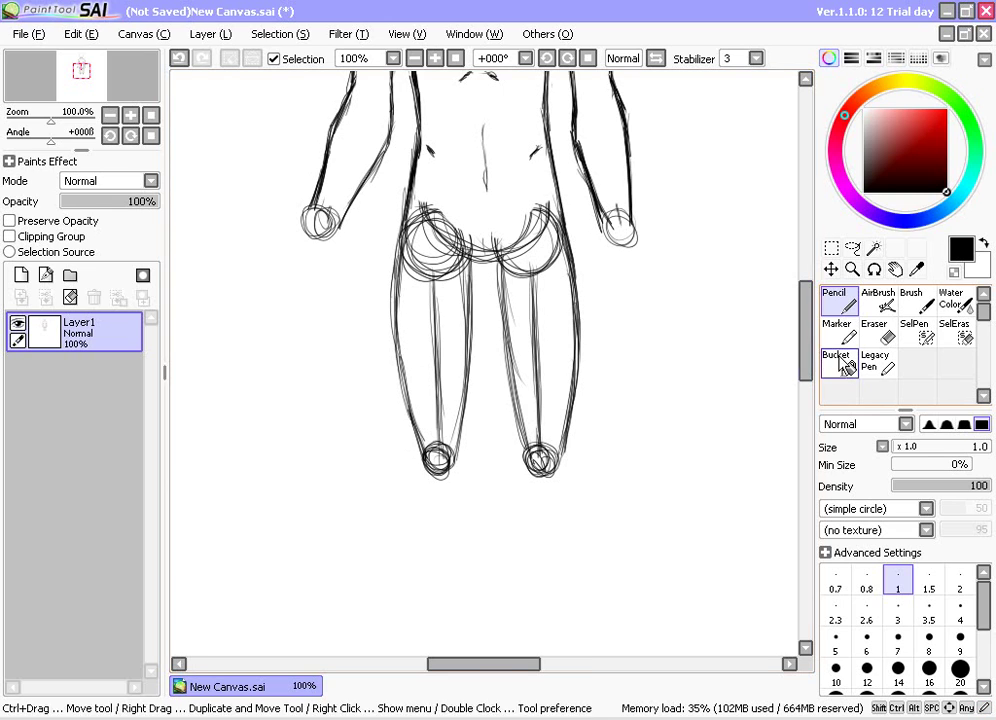
Erase the right-hand hip circle and the upper part of the thigh guide line beneath it with the size 8 Eraser
mouse_move(805, 345)
mouse_down()
mouse_move(811, 325)
mouse_move(808, 348)
mouse_up()
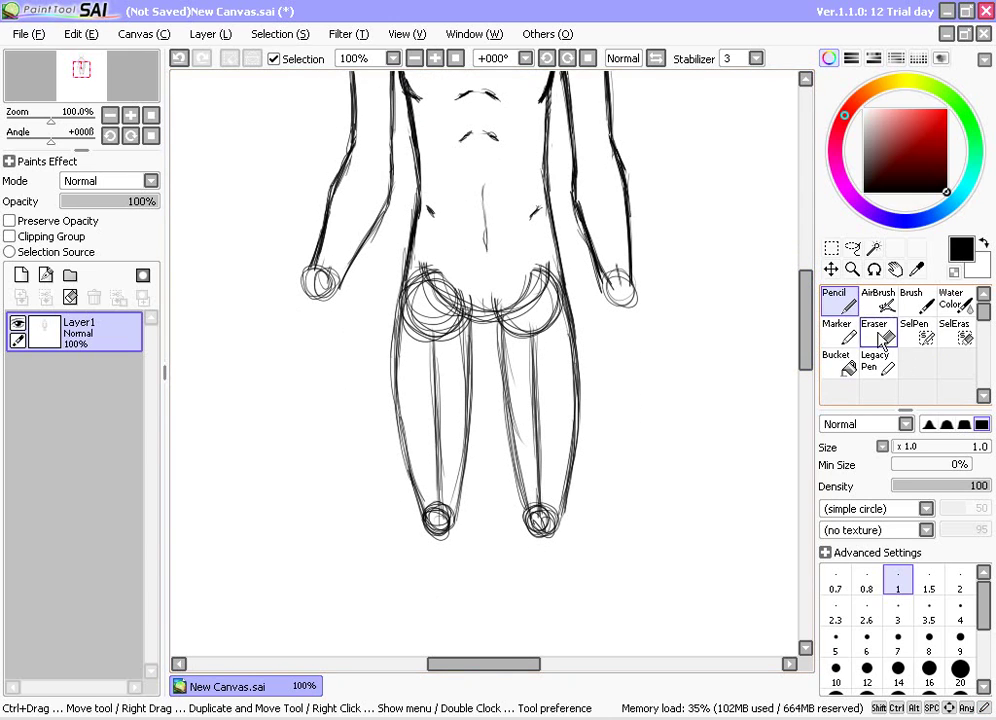
key(e)
mouse_move(545, 309)
mouse_down()
mouse_move(534, 250)
mouse_move(555, 336)
mouse_move(544, 241)
mouse_move(563, 325)
mouse_move(546, 244)
mouse_move(566, 365)
mouse_move(556, 303)
mouse_move(556, 398)
mouse_move(514, 308)
mouse_move(543, 307)
mouse_move(536, 288)
mouse_move(527, 372)
mouse_move(509, 331)
mouse_up()
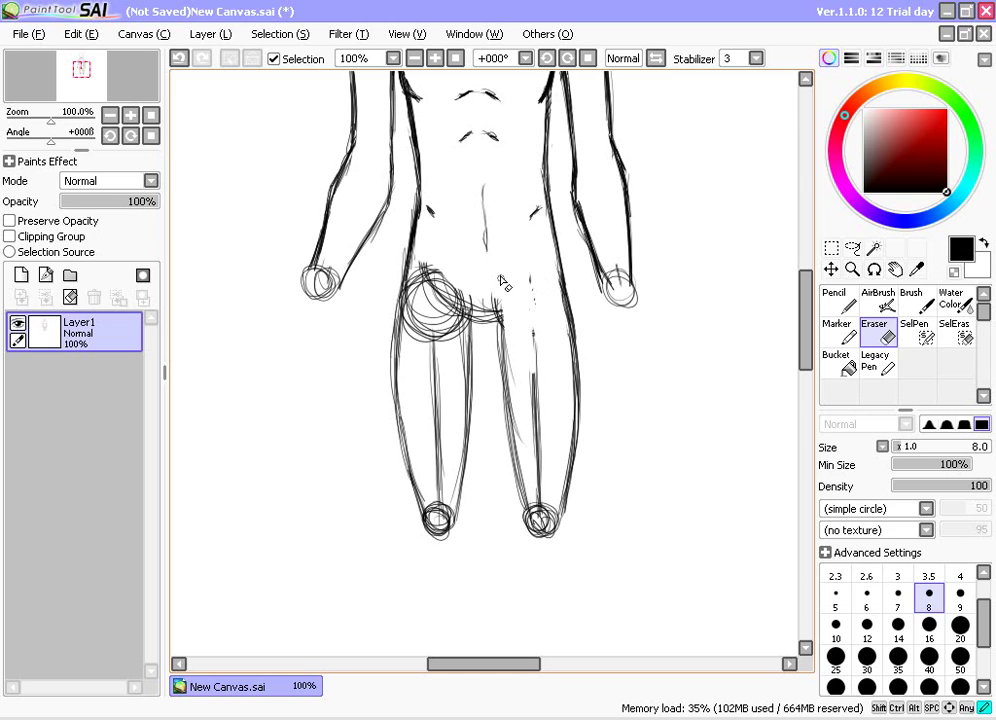
Erase the left-hand hip circle and the remaining guide lines inside both thighs with the size 8 Eraser, keeping the outer contours
mouse_move(524, 250)
mouse_down()
mouse_move(539, 442)
mouse_move(529, 400)
mouse_up()
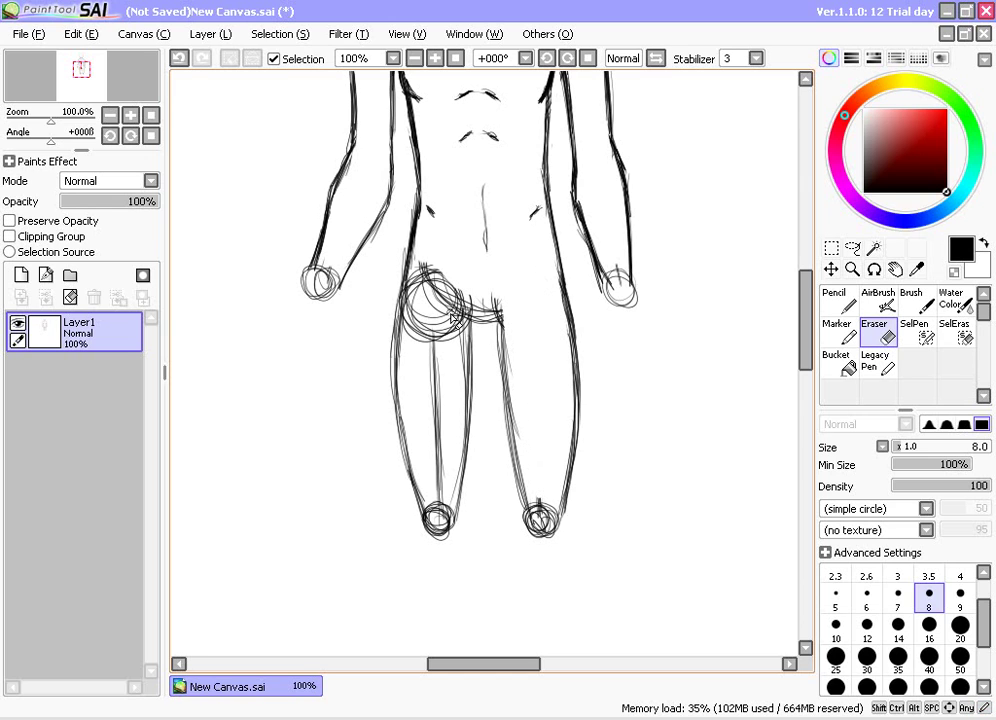
mouse_move(452, 318)
mouse_down()
mouse_move(453, 262)
mouse_move(463, 398)
mouse_move(456, 294)
mouse_move(441, 253)
mouse_move(435, 337)
mouse_move(429, 324)
mouse_move(424, 351)
mouse_move(404, 354)
mouse_move(421, 240)
mouse_move(402, 349)
mouse_move(405, 308)
mouse_move(417, 322)
mouse_move(423, 386)
mouse_move(426, 324)
mouse_move(437, 359)
mouse_move(454, 334)
mouse_move(439, 462)
mouse_move(440, 421)
mouse_up()
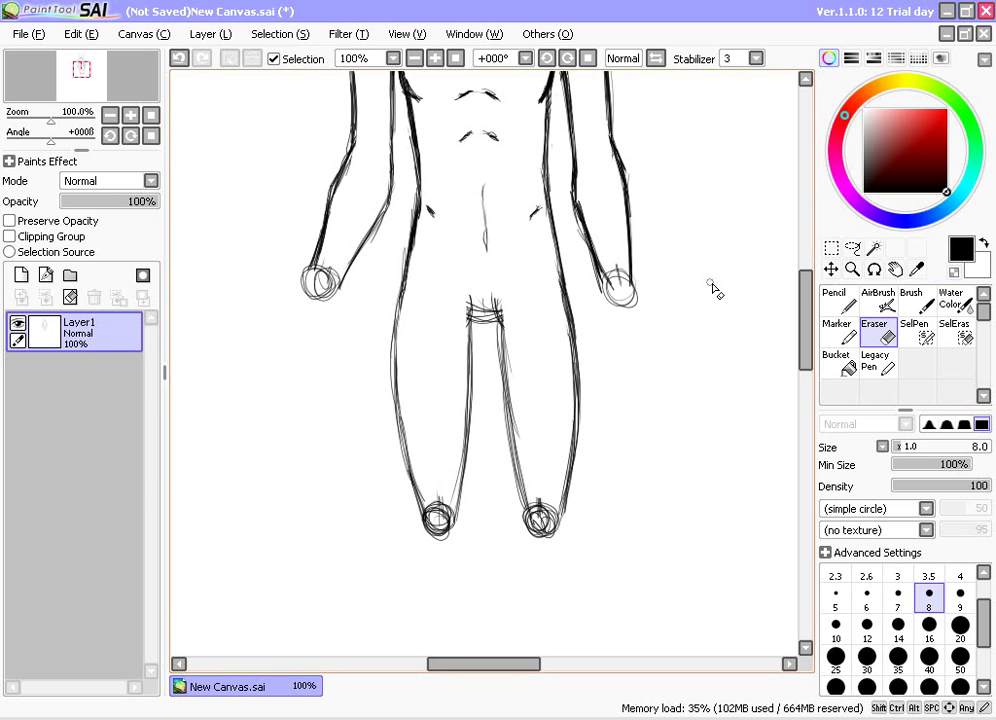
Sketch two short diagonal crease lines on the lower abdomen with the size 1 Pencil, slanting from the hips toward the groin
key(n)
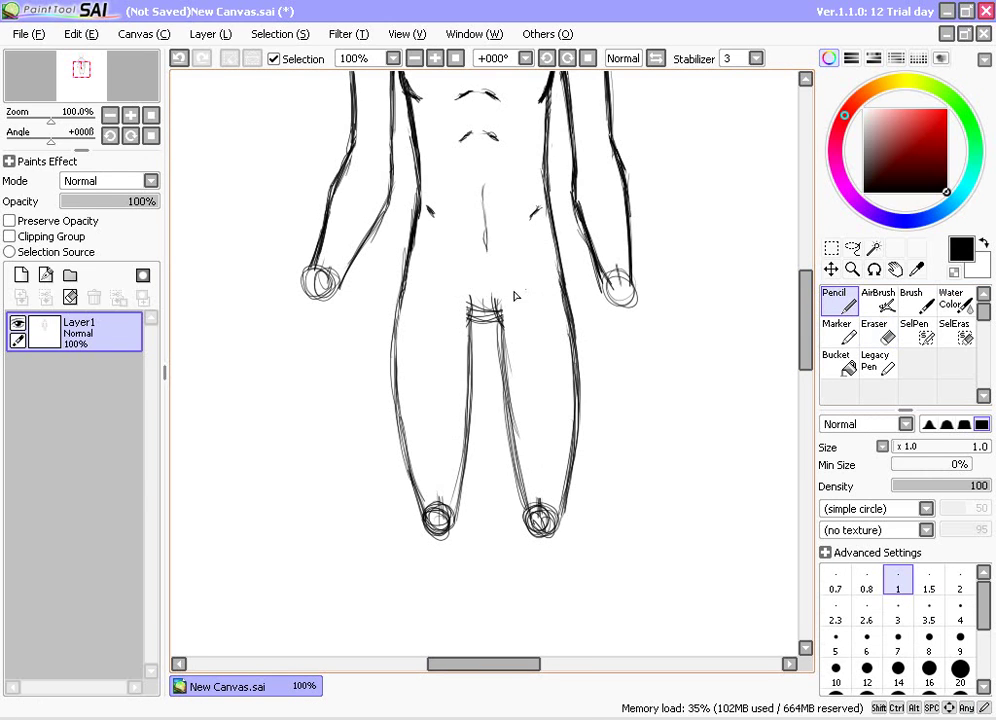
drag(532, 266, 505, 294)
click(874, 330)
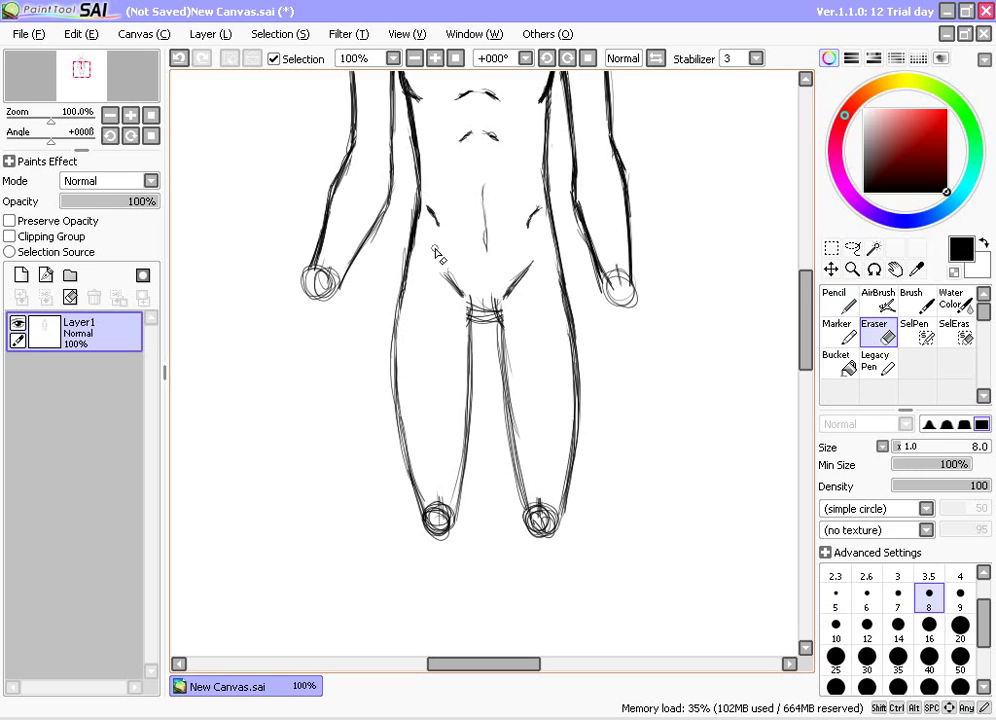
click(839, 306)
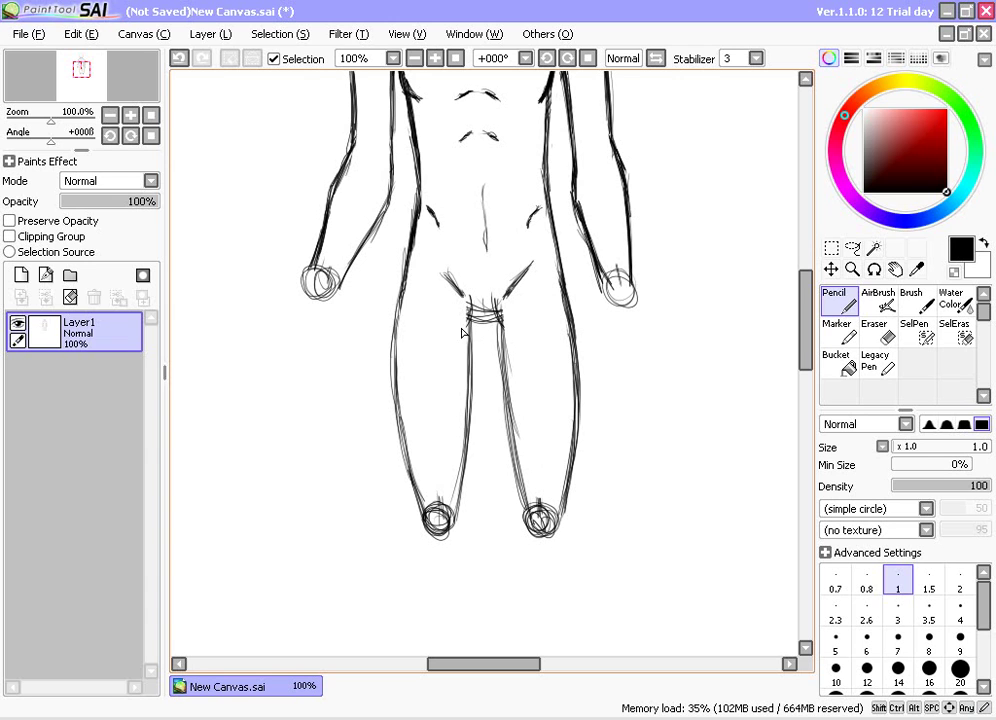
drag(807, 318, 798, 269)
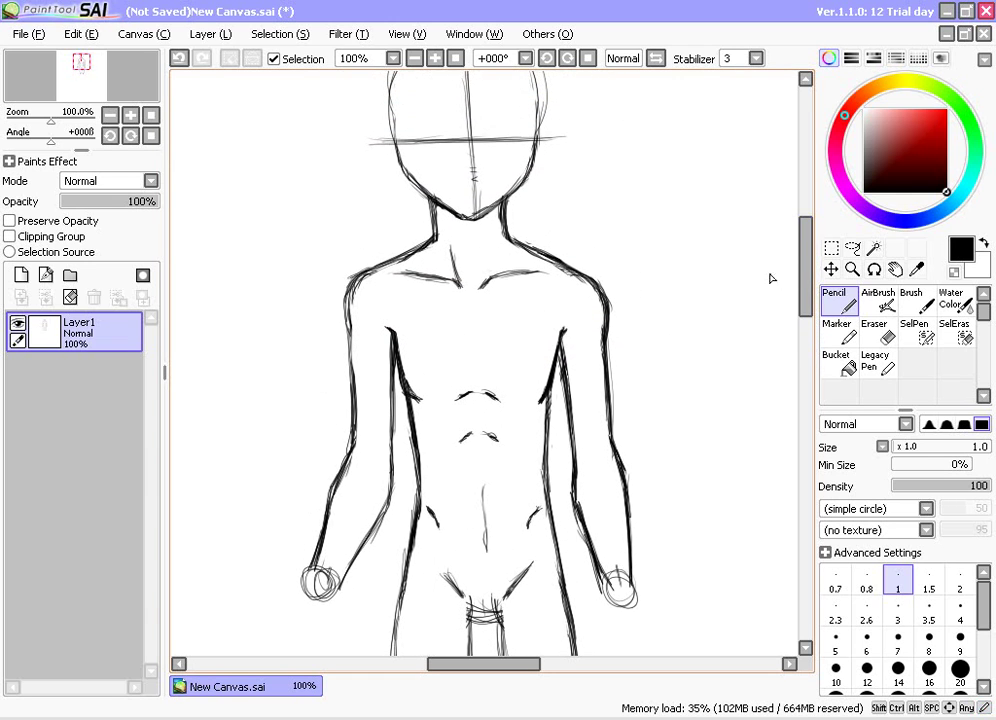